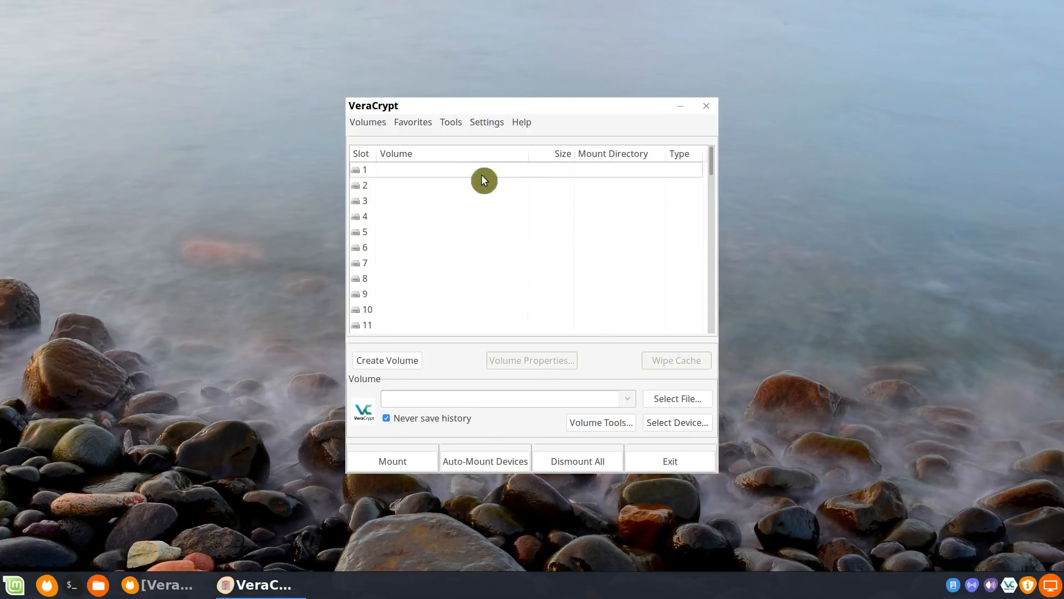
Start creating a new volume as an encrypted file container with the Standard VeraCrypt volume type
mouse_move(496, 108)
left_mouse_down()
mouse_move(480, 115)
mouse_move(488, 95)
mouse_move(501, 99)
left_mouse_up()
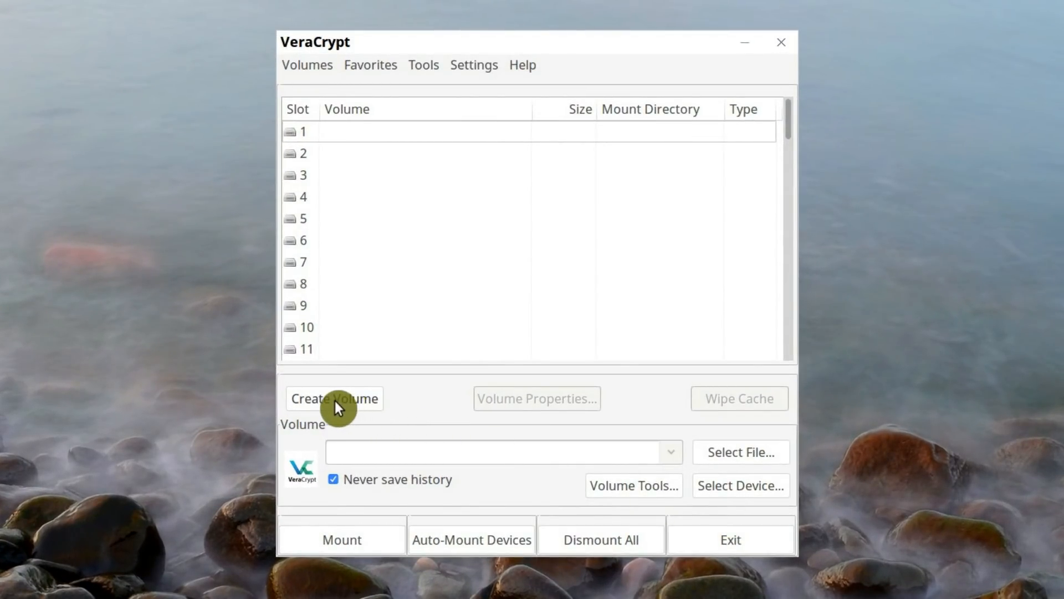
left_click(335, 401)
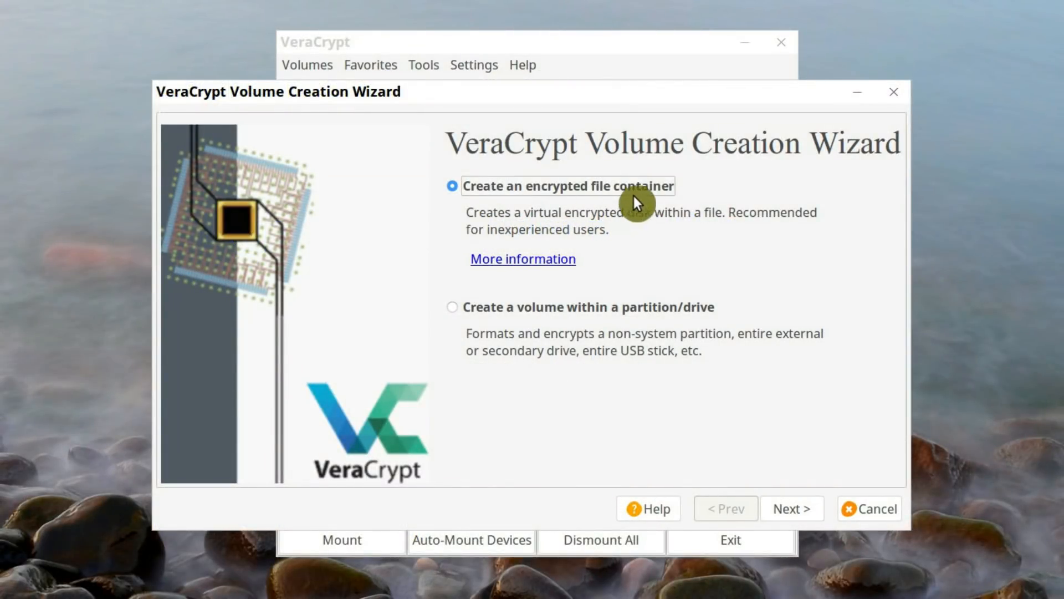
left_click(793, 510)
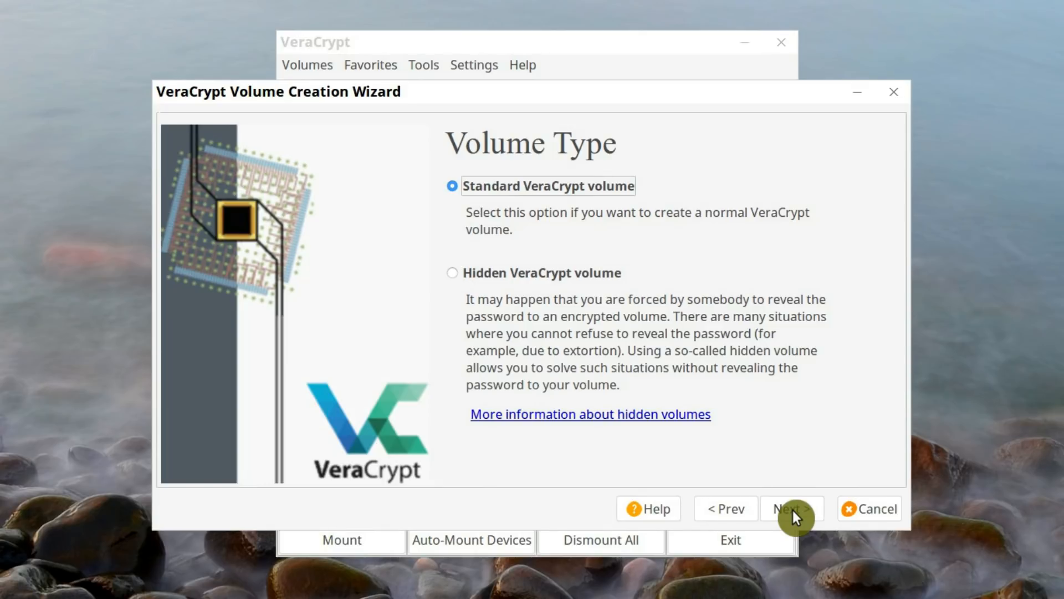
left_click(794, 516)
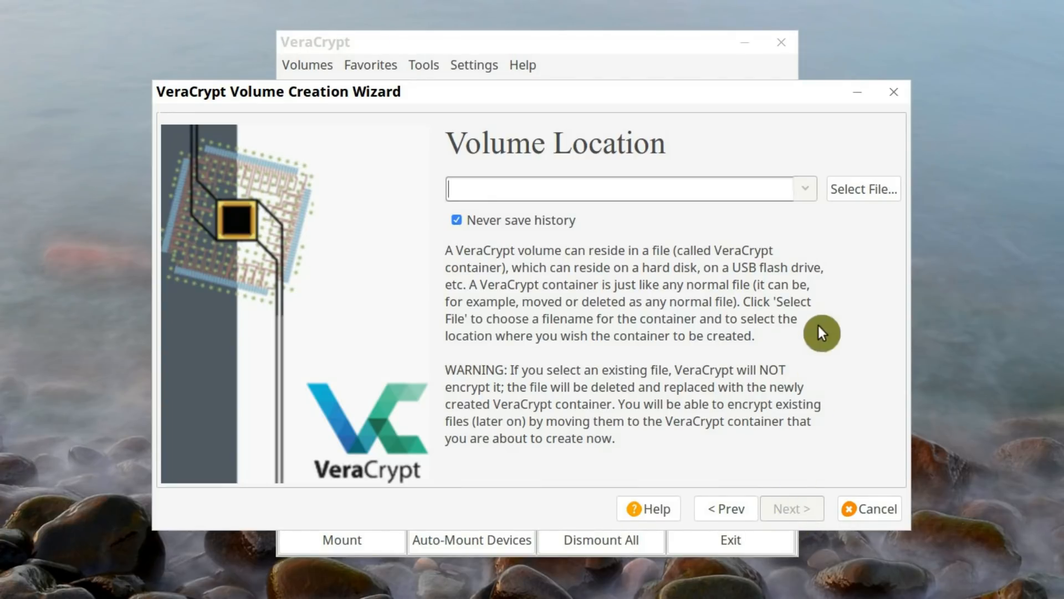
Set the volume location to a new file named encrypted-volume on the ALU drive
left_click(855, 193)
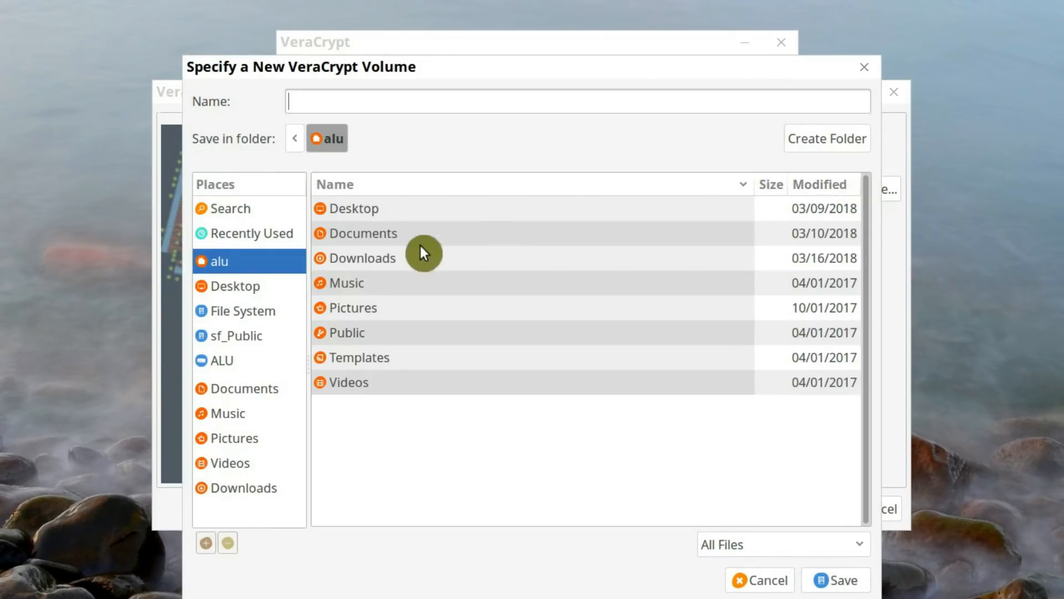
left_click(228, 359)
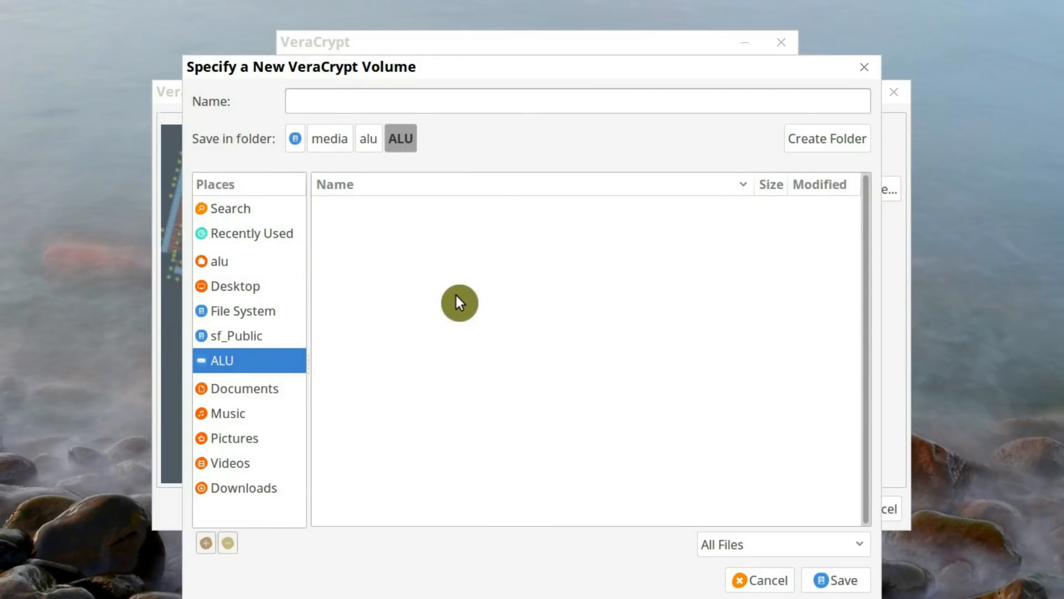
left_click(403, 102)
type("enc")
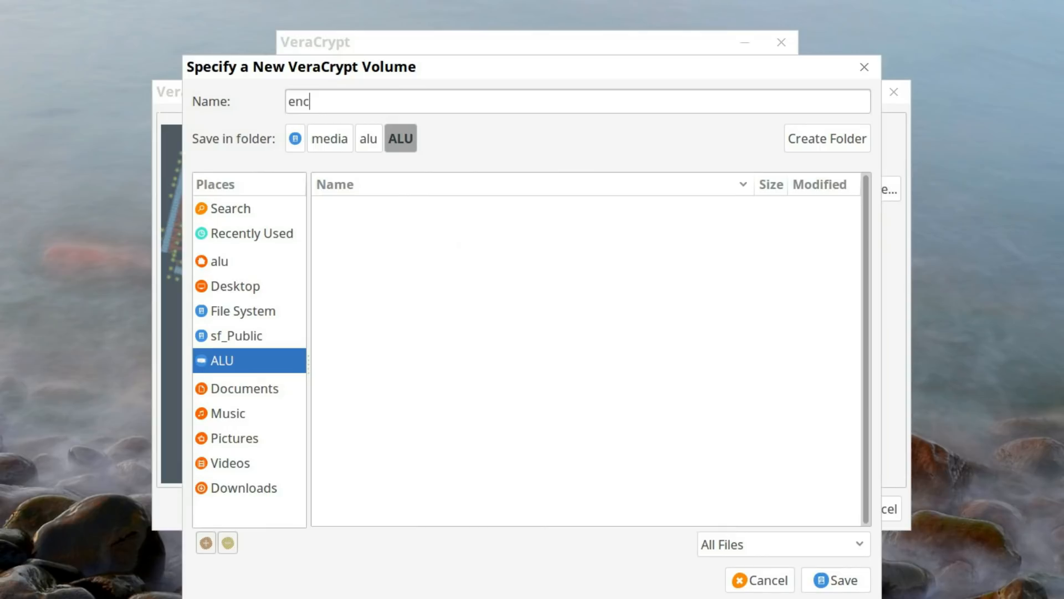
type("rypted-volume")
key("Return")
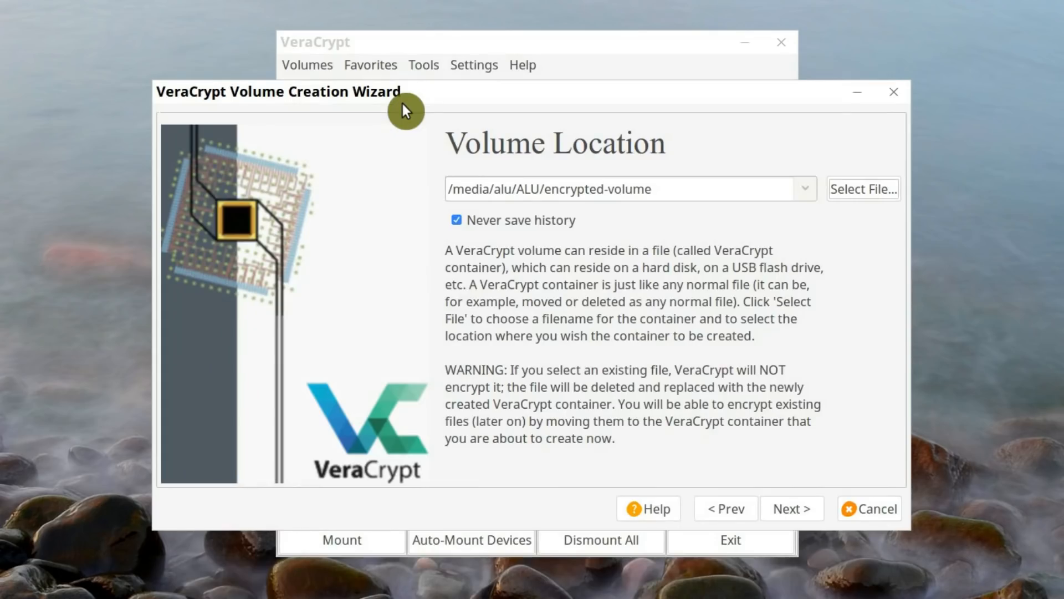
left_click(793, 508)
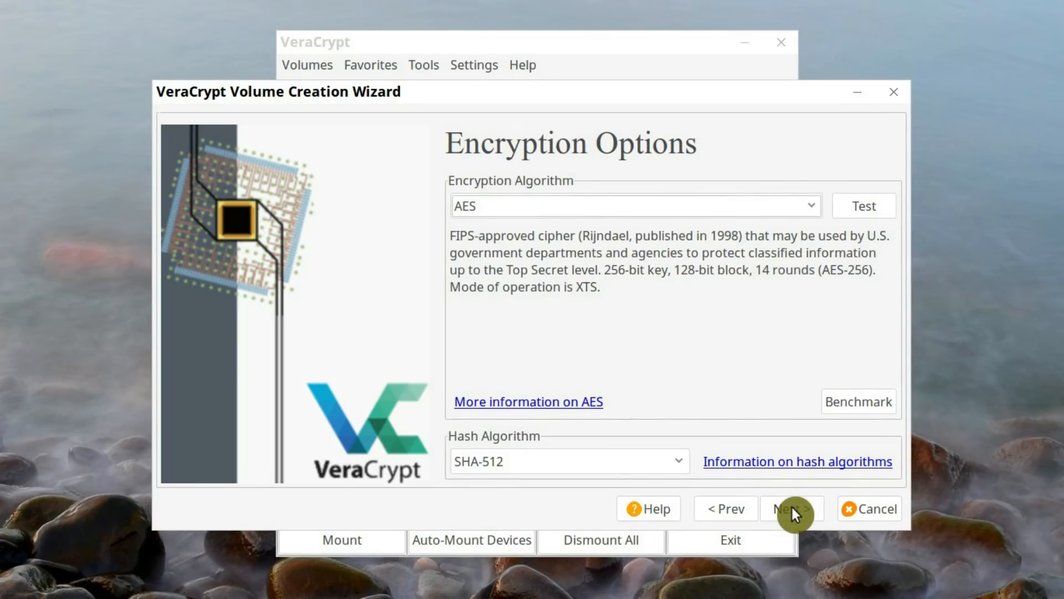
Choose AES as the encryption algorithm and accept the encryption options with the SHA-512 hash
left_click(495, 211)
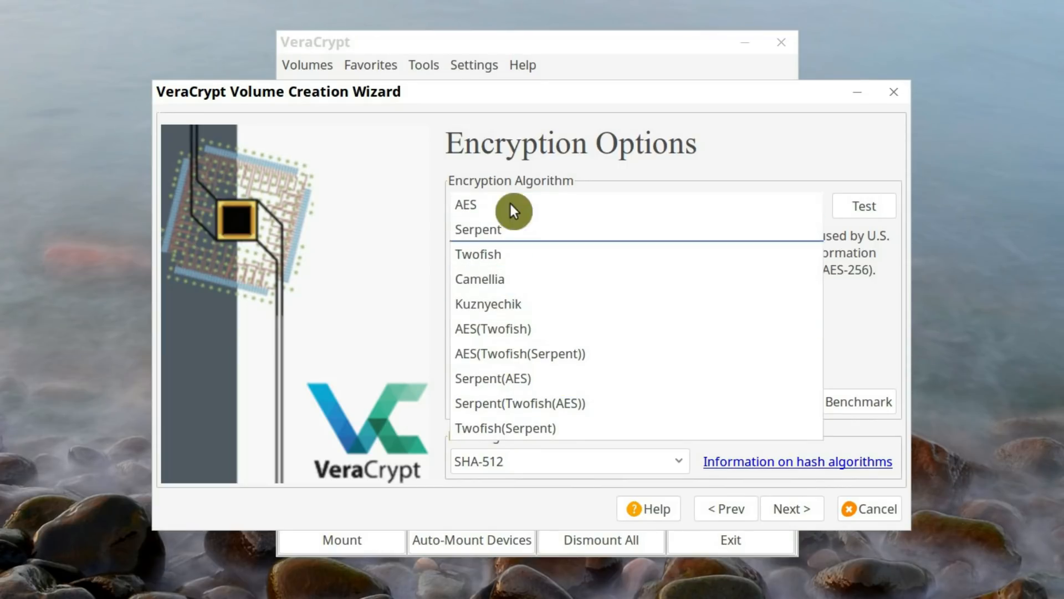
left_click(505, 206)
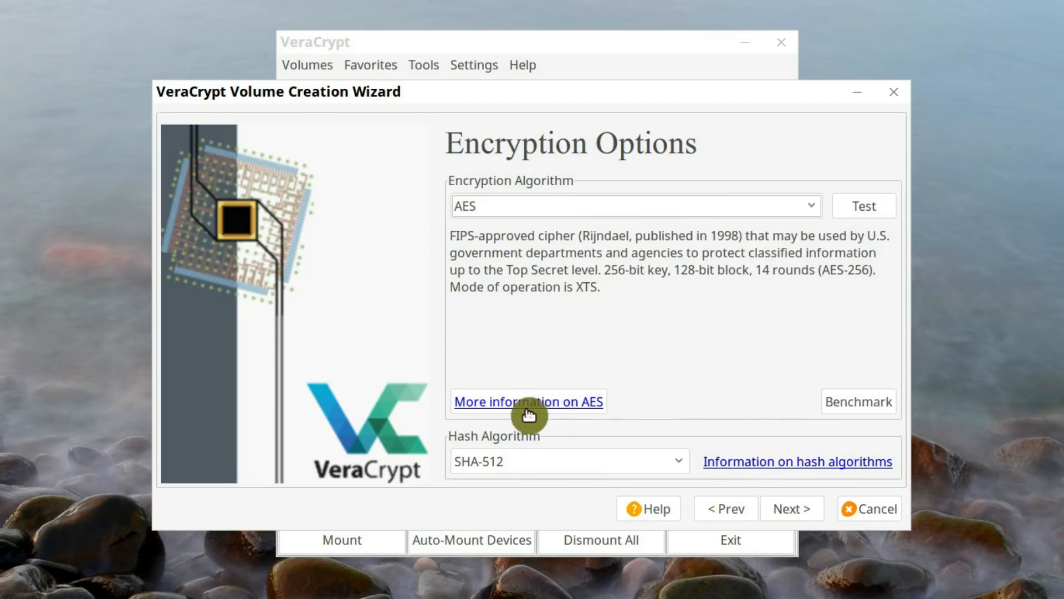
left_click(803, 508)
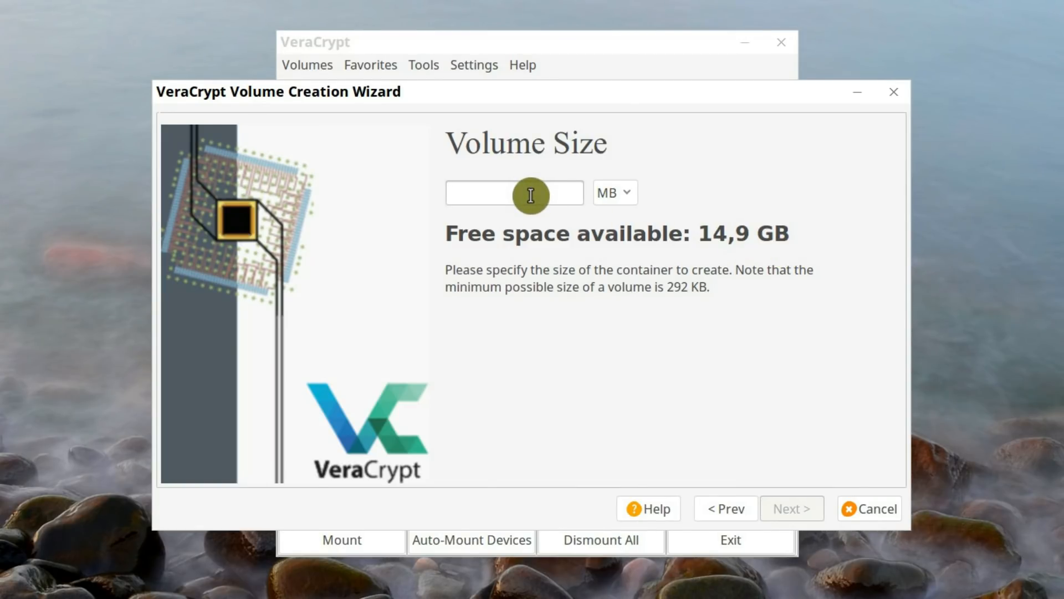
Set the volume size to 1 GB and continue to the volume password
type("1")
left_click(611, 194)
left_click(609, 217)
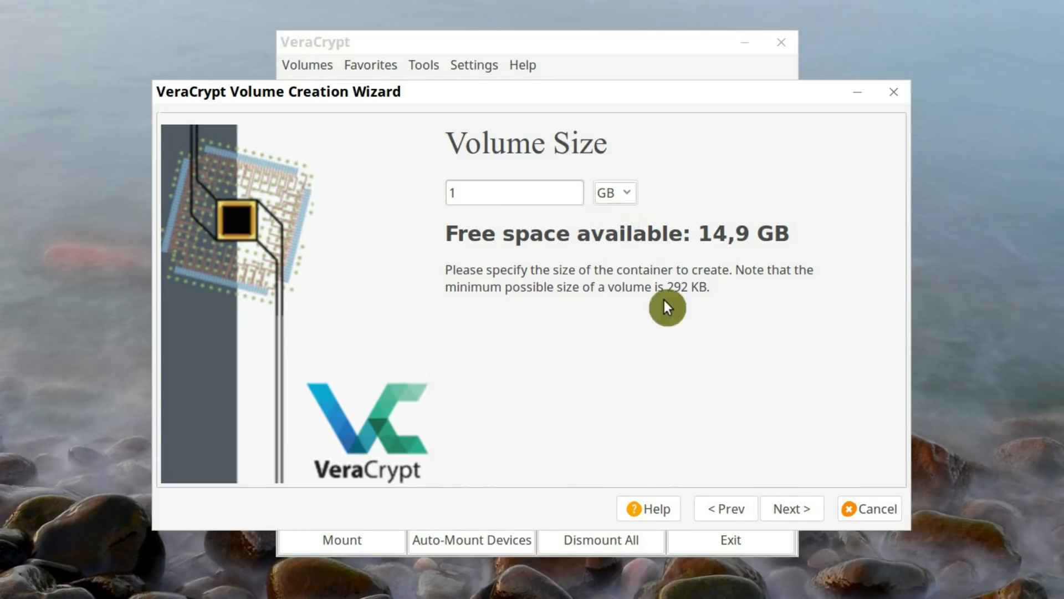
left_click(789, 508)
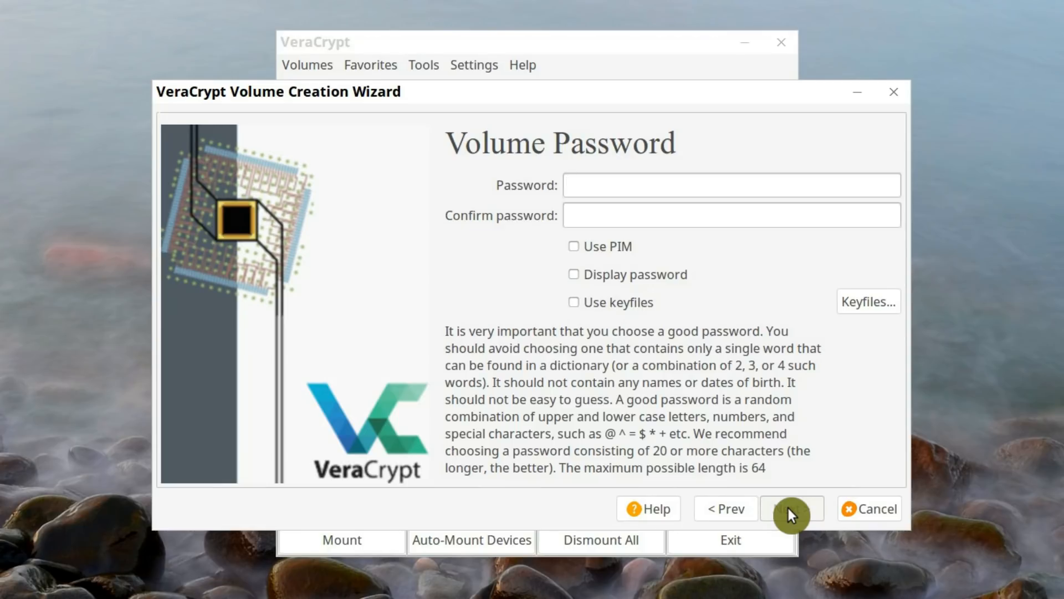
Enter and confirm the volume password without using keyfiles, and proceed to the format options
type("**********")
left_click(690, 219)
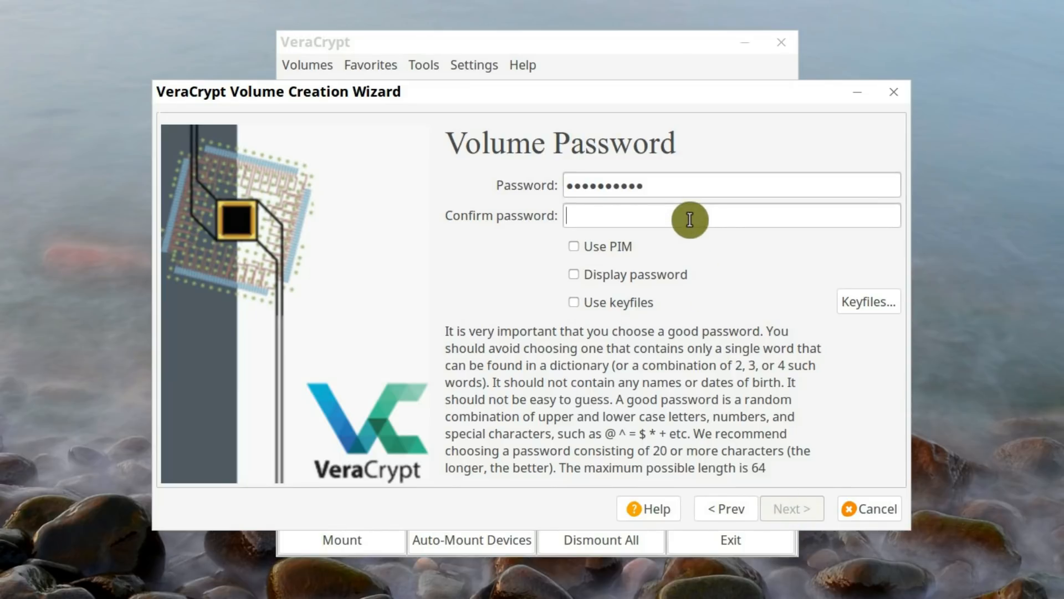
type("**********")
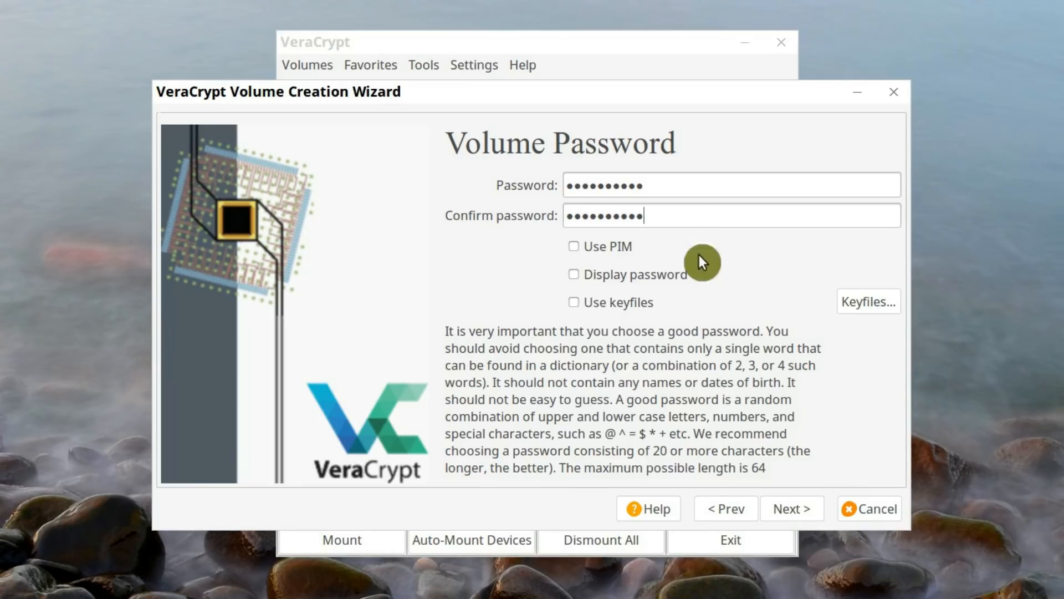
left_click(576, 302)
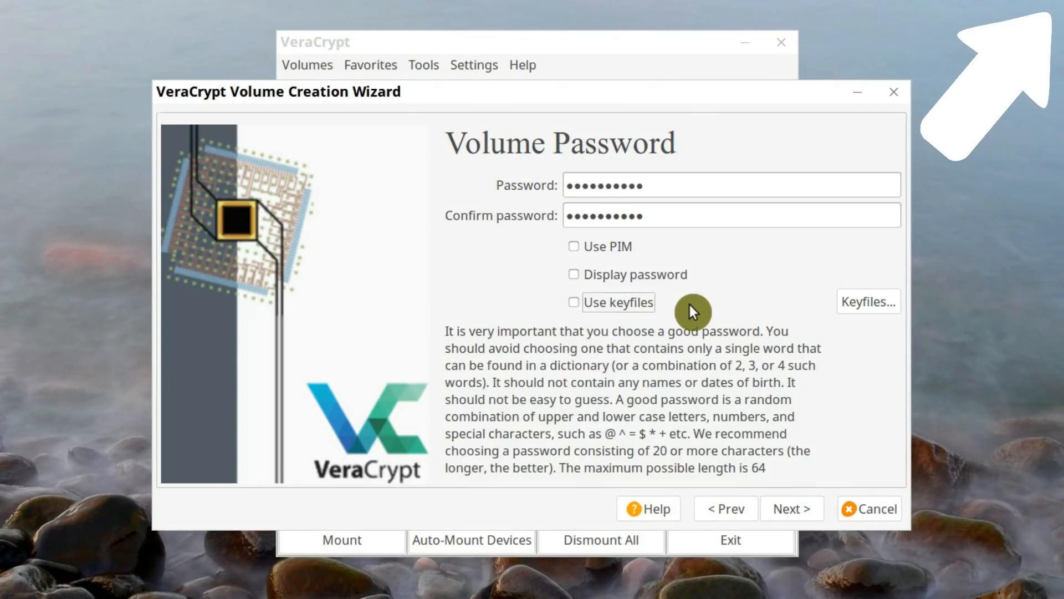
left_click(790, 504)
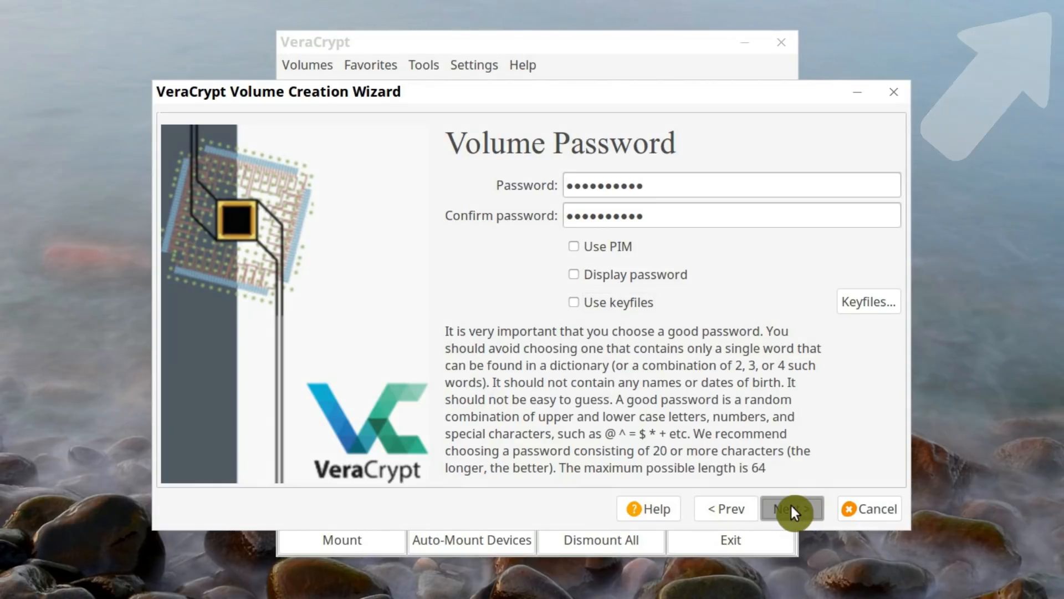
left_click(714, 393)
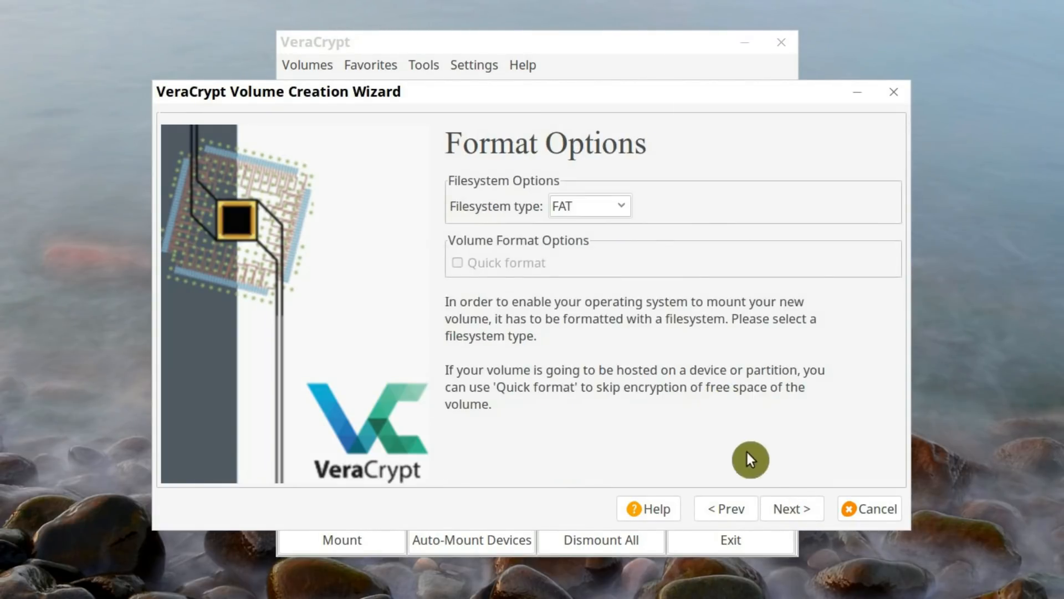
Select FAT as the filesystem type for the new volume and continue to formatting
left_click(620, 212)
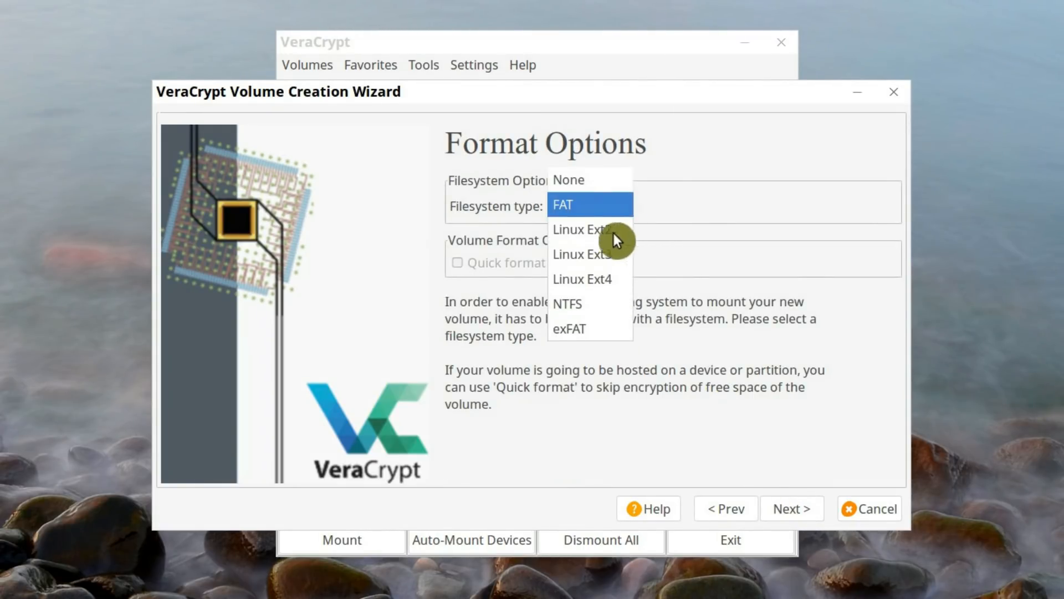
left_click(606, 206)
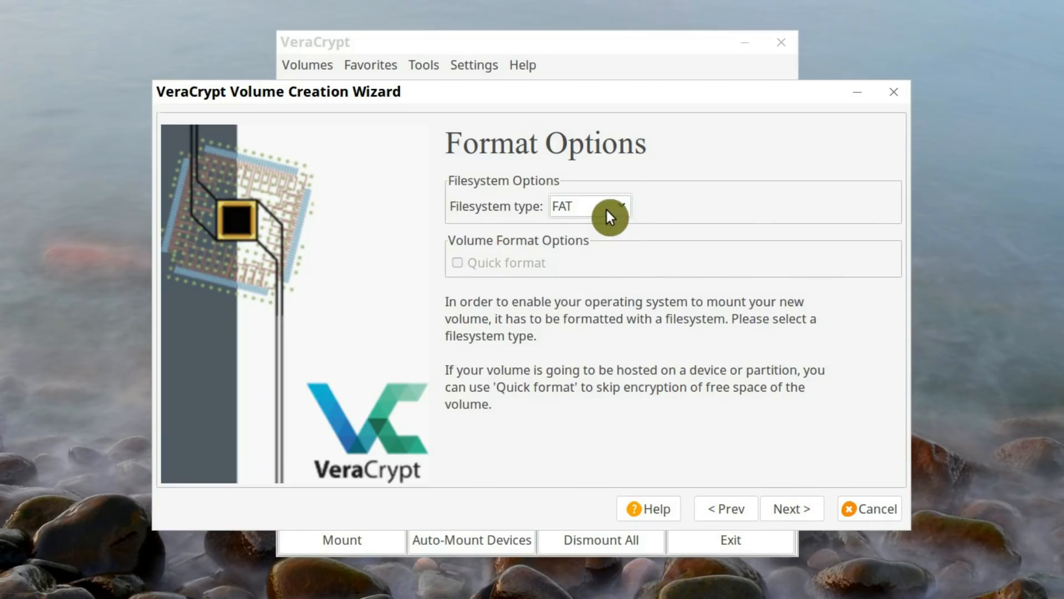
left_click(800, 507)
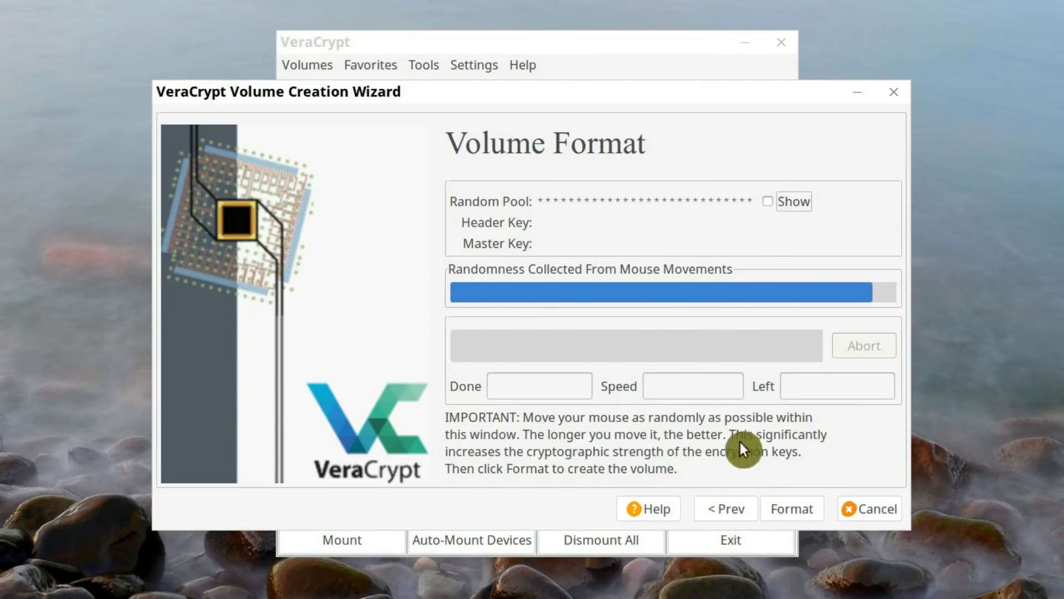
Format the new encrypted volume and exit the creation wizard once it is created
left_click(798, 513)
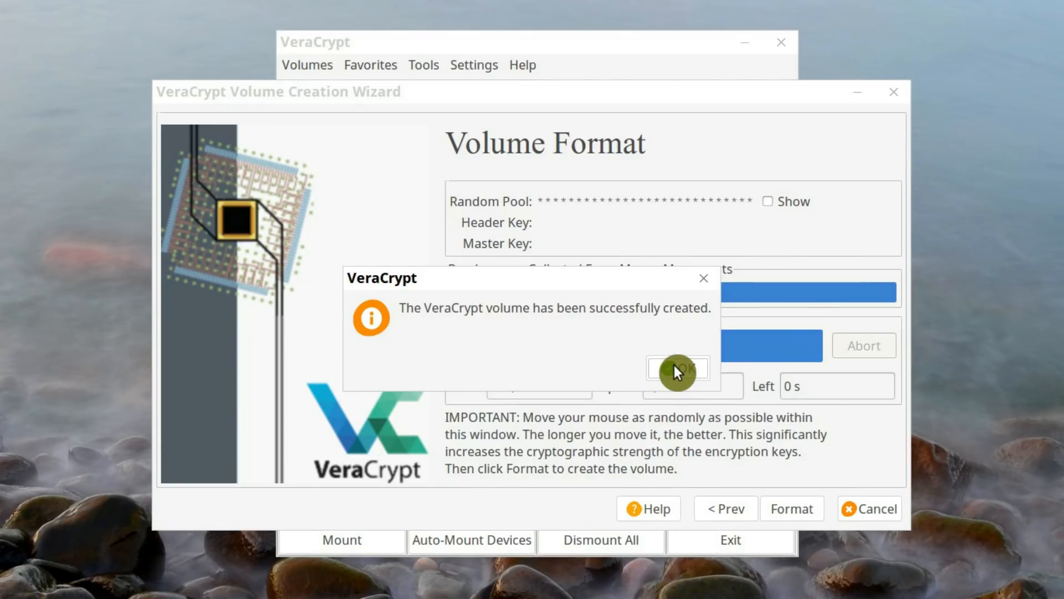
left_click(677, 370)
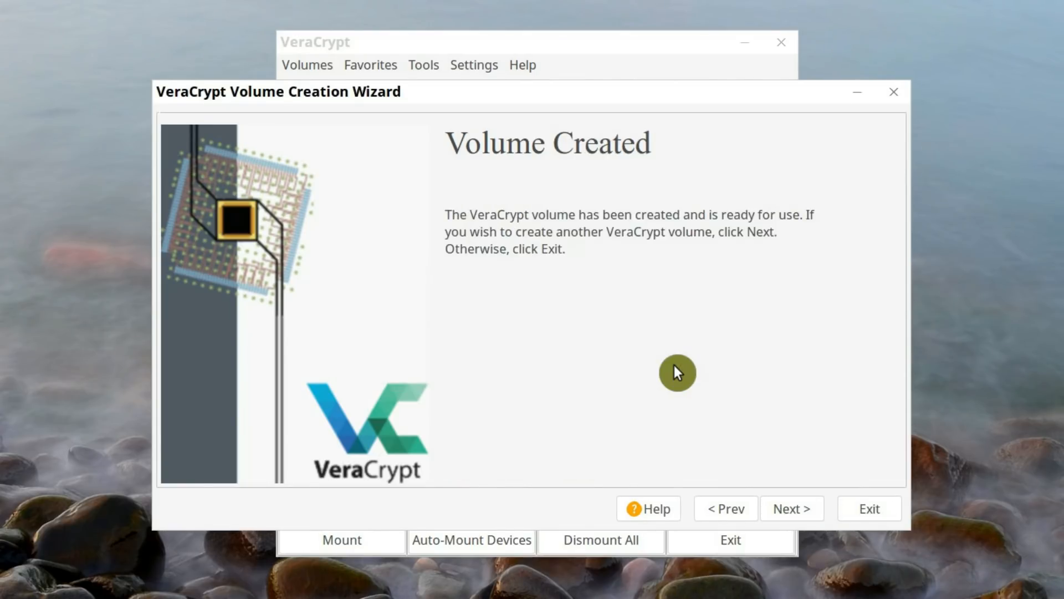
left_click(869, 509)
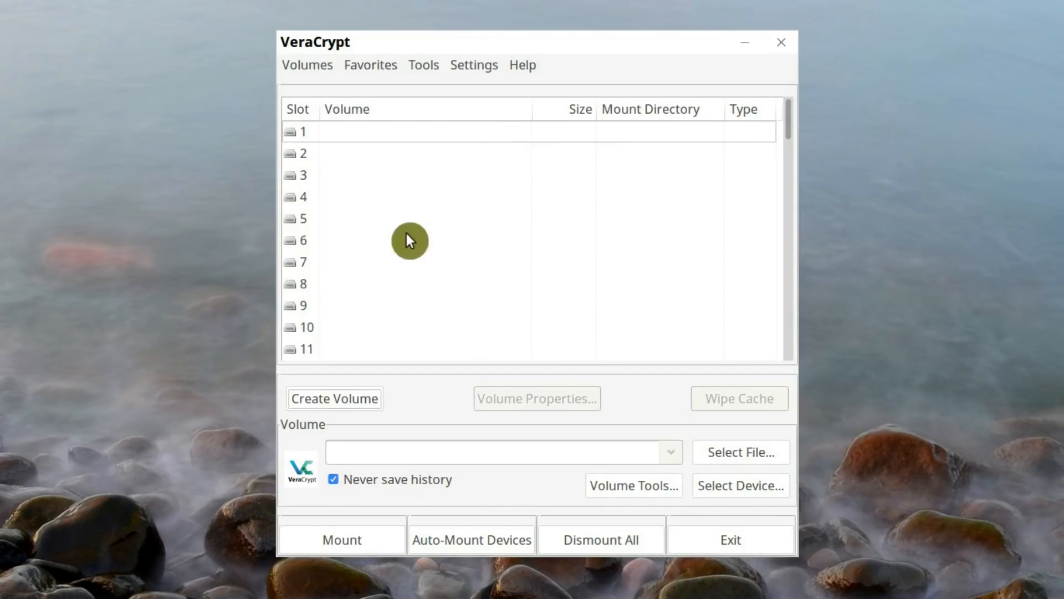
Select slot 1 and choose the encrypted-volume file on the ALU drive as the volume to mount
left_click(341, 136)
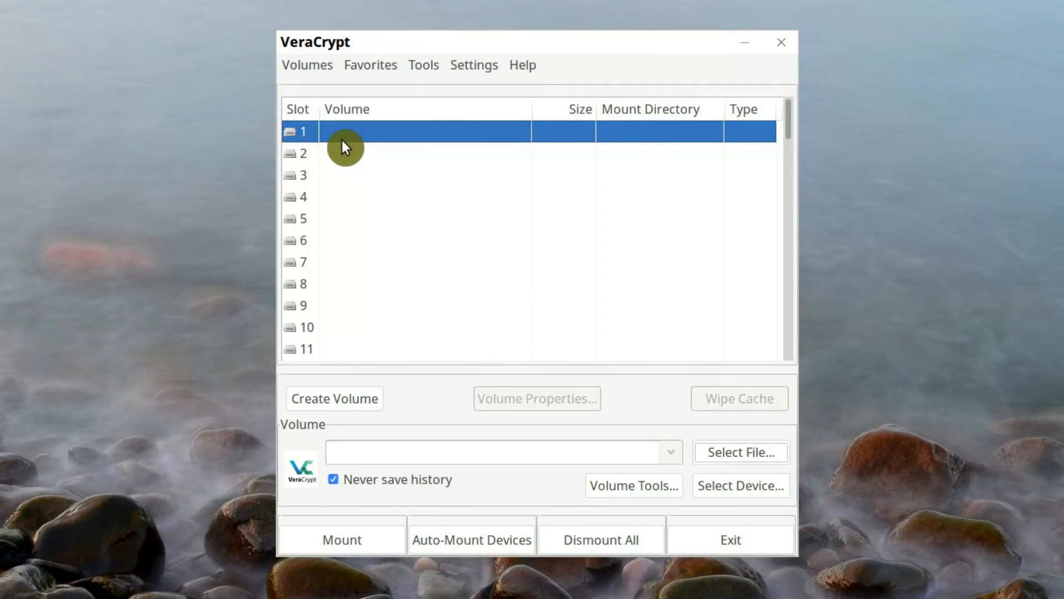
left_click(710, 453)
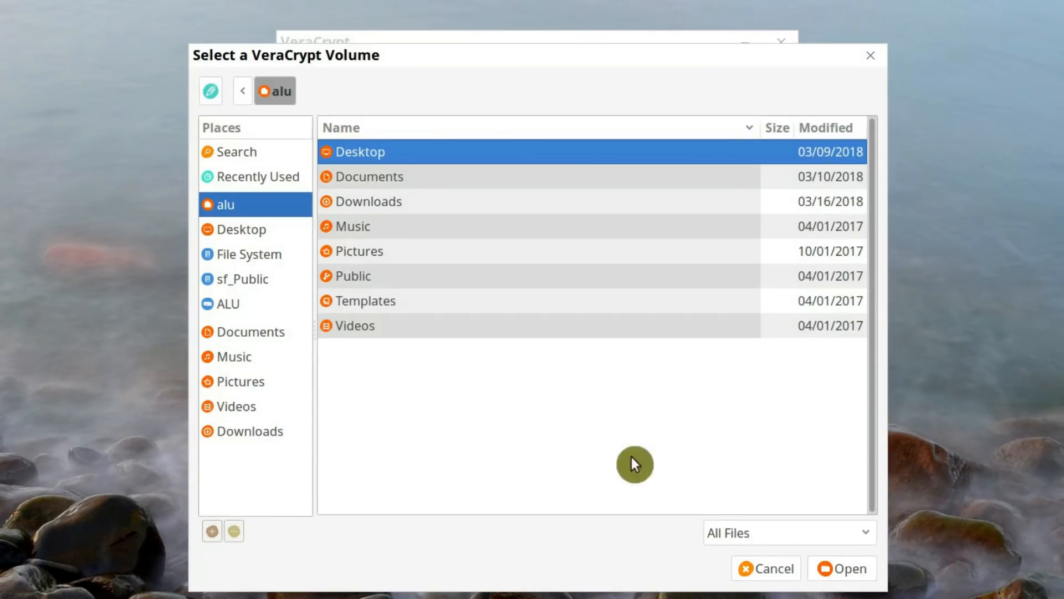
left_click(240, 304)
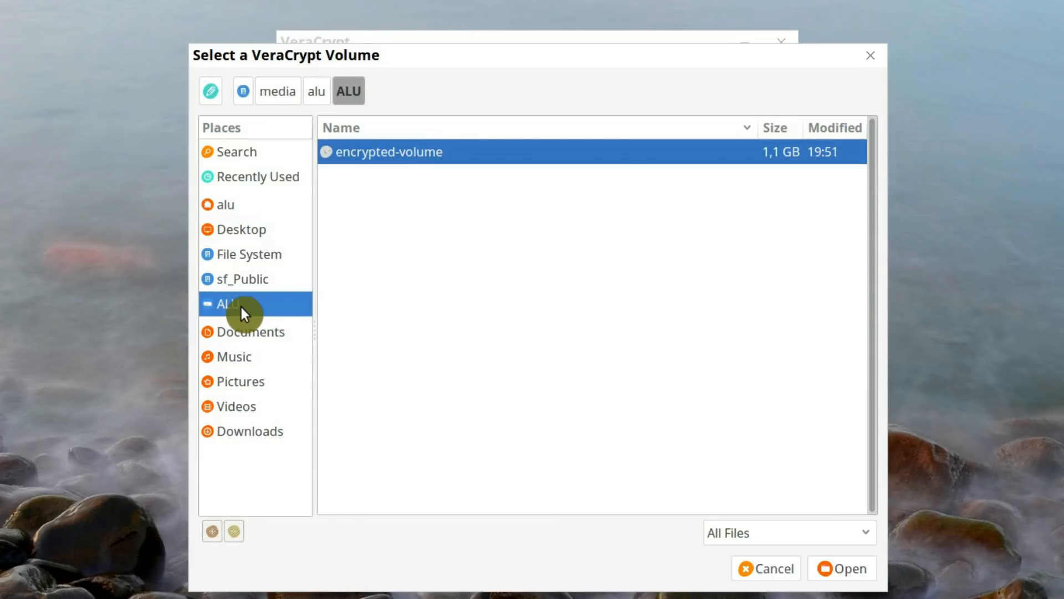
left_click(385, 154)
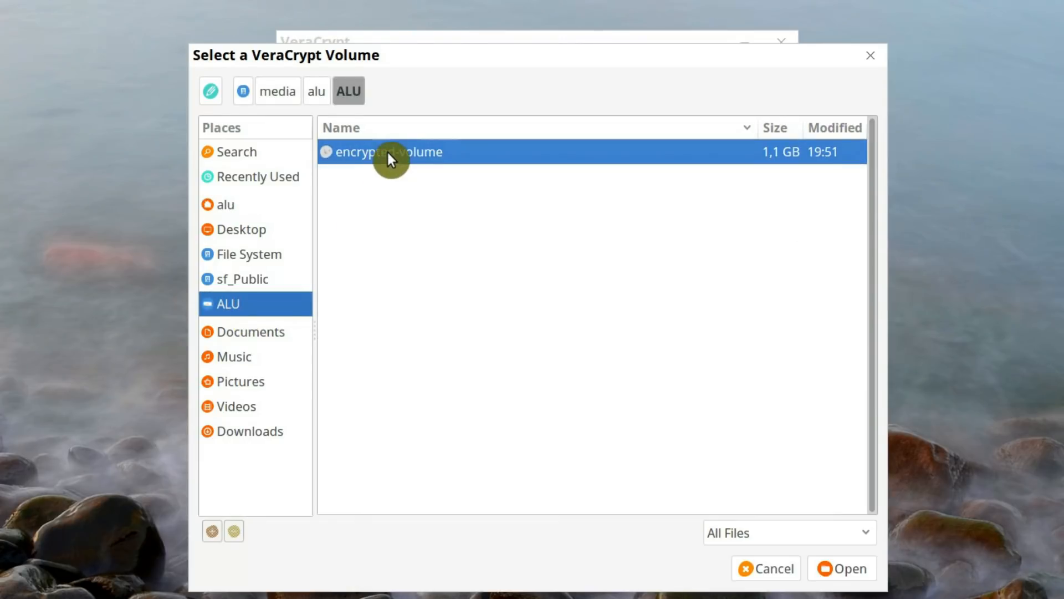
left_click(836, 571)
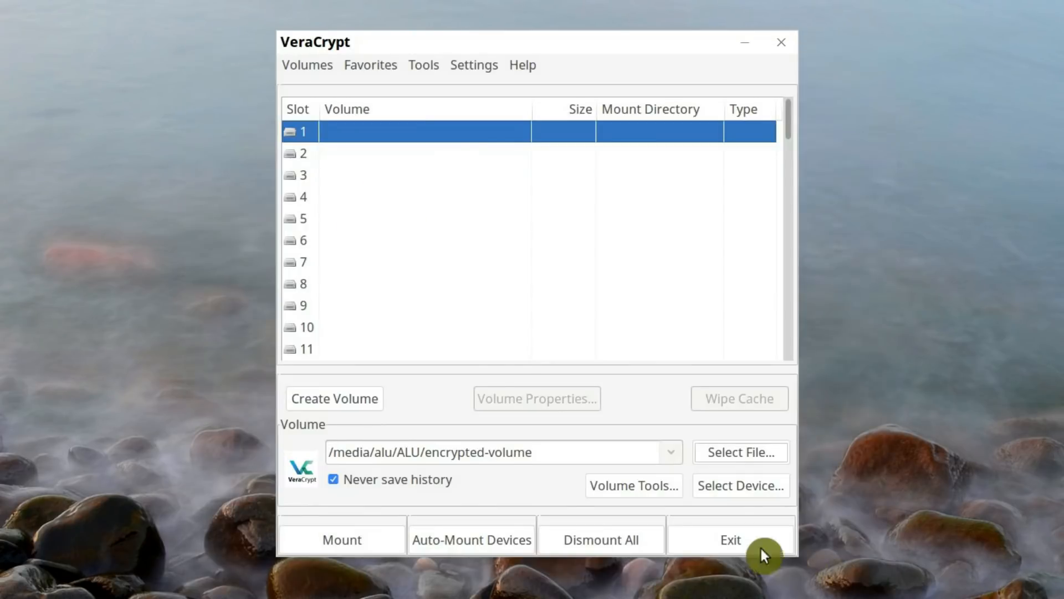
Mount the selected volume by entering the volume password and the administrator password
left_click(374, 541)
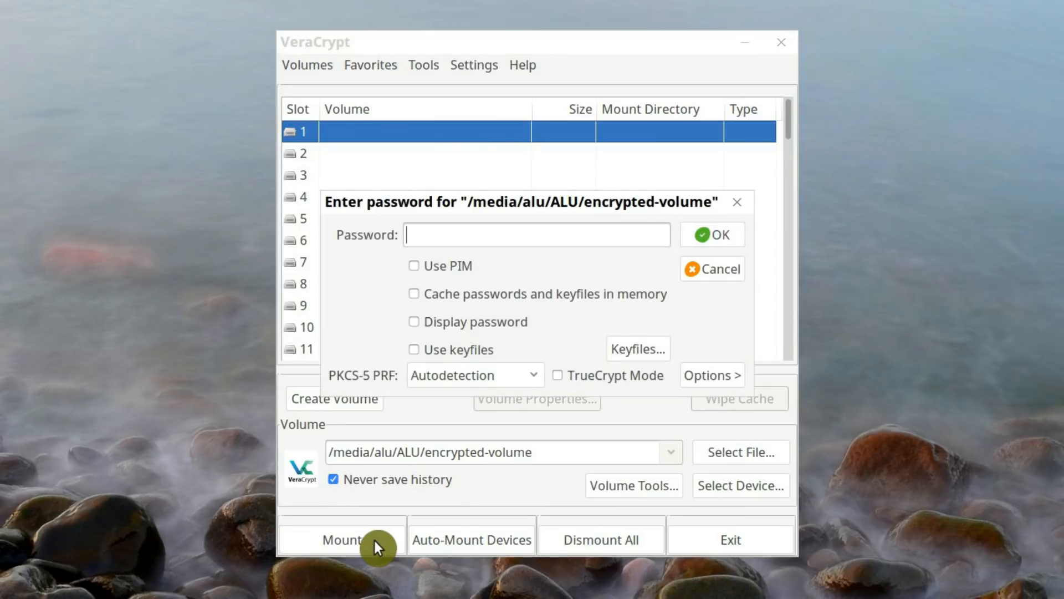
type("••••••••••")
key("Return")
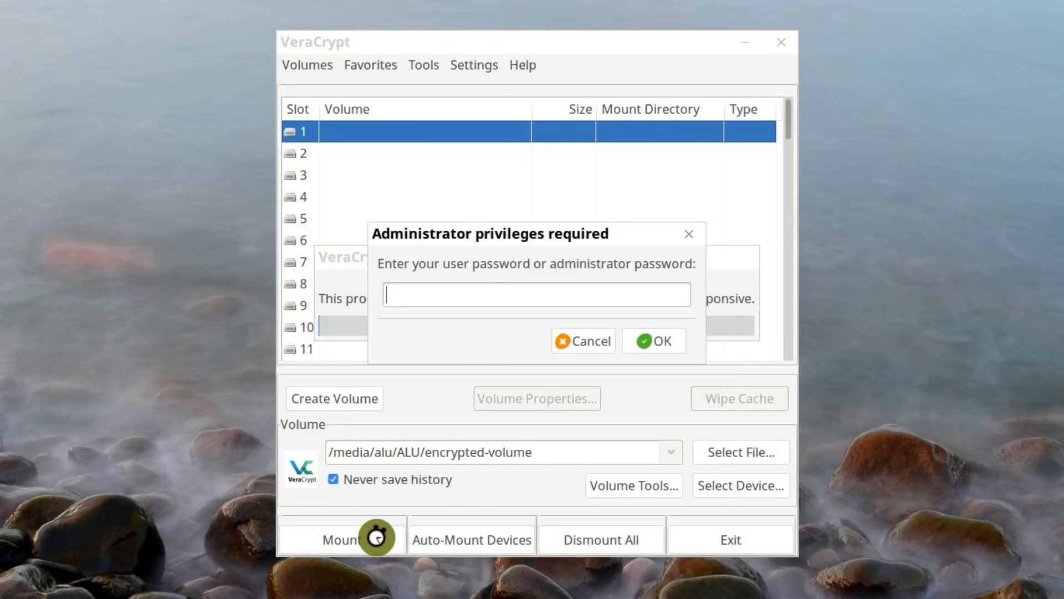
type("••••")
key("Return")
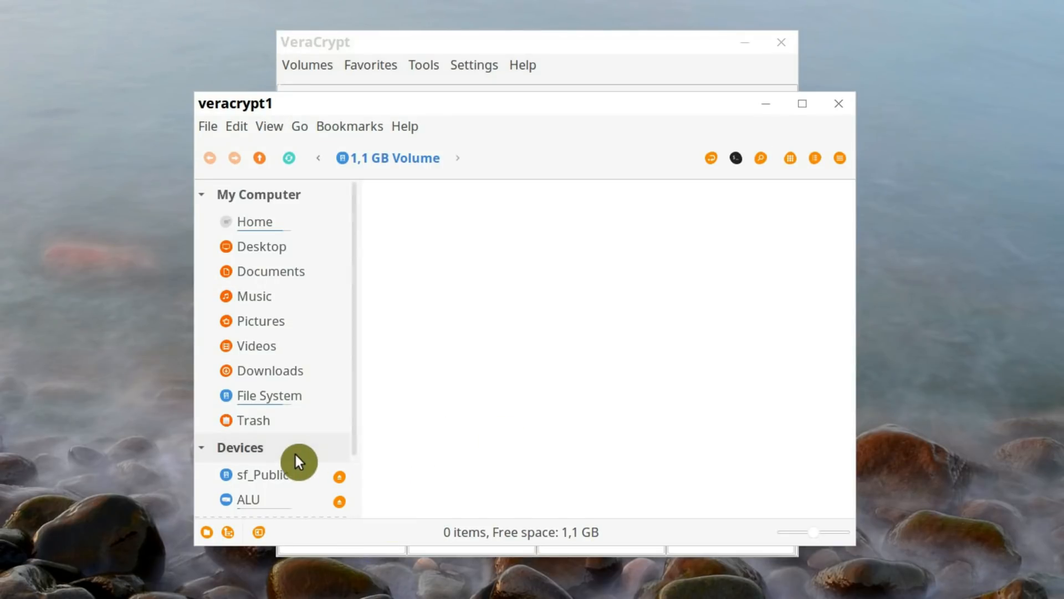
Create an empty document named test-file-container.txt in the mounted encrypted volume
scroll(296, 457, "down", 3)
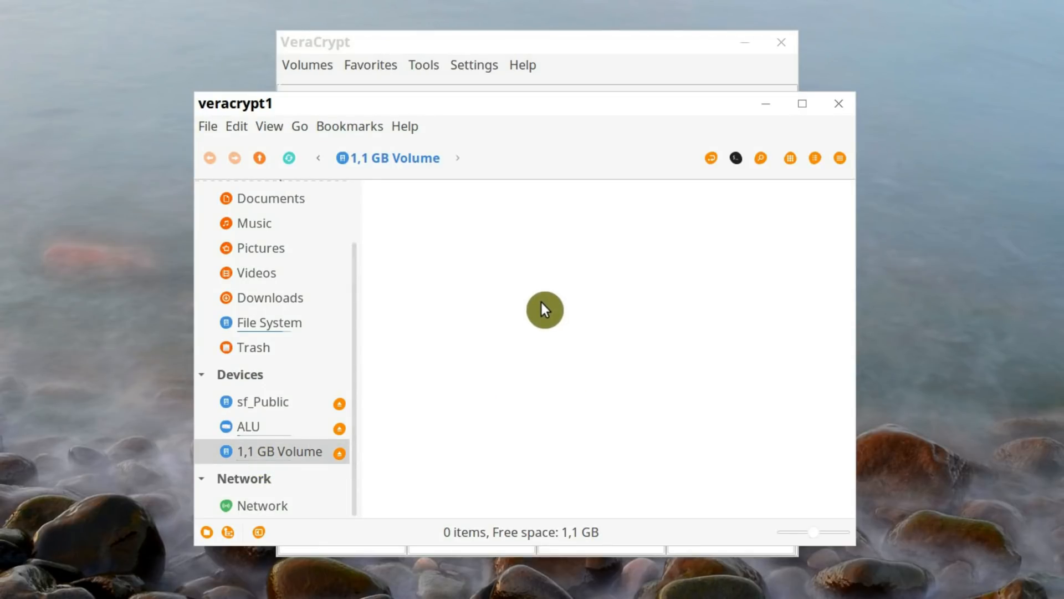
right_click(544, 273)
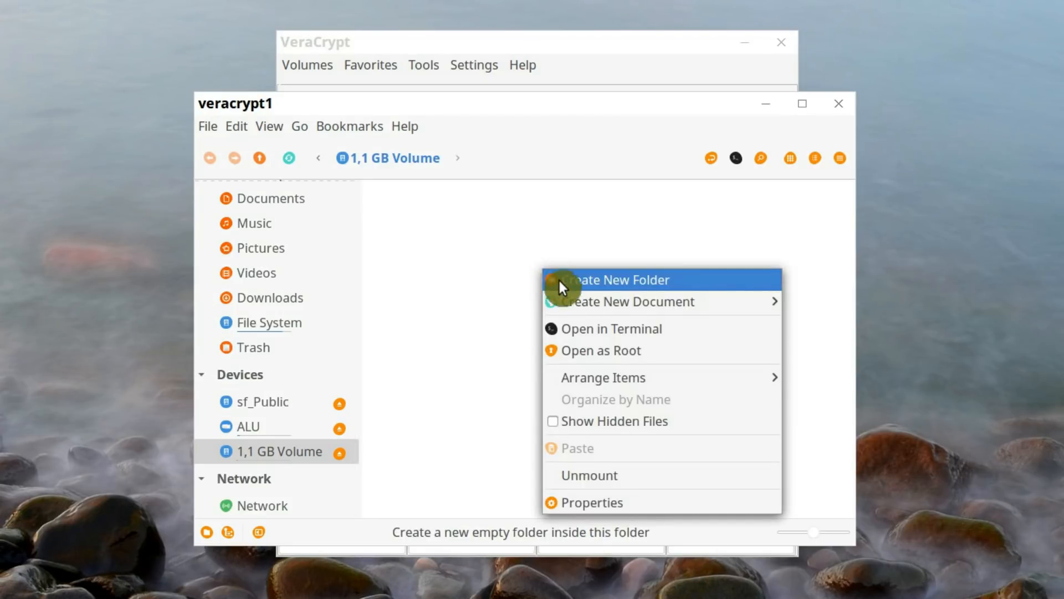
mouse_move(712, 307)
left_click(814, 328)
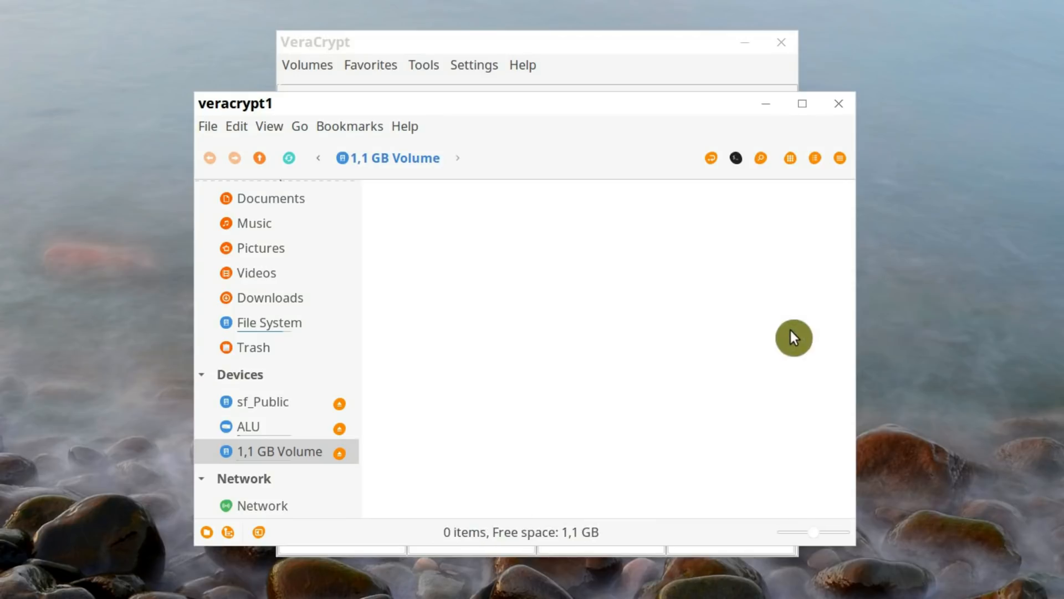
type("test-file-c")
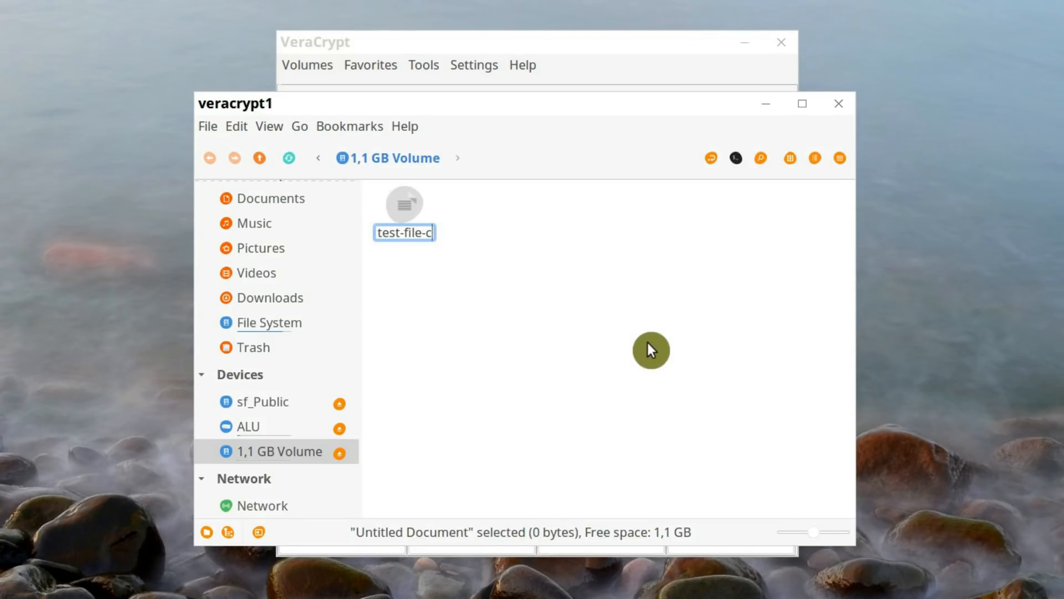
type("ontainer.txt")
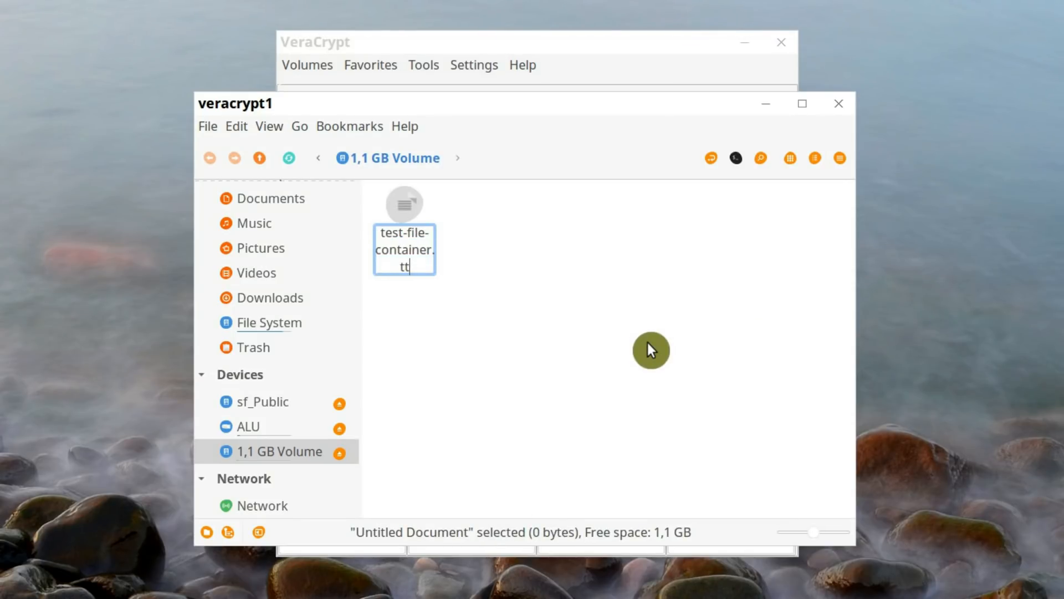
key("Return")
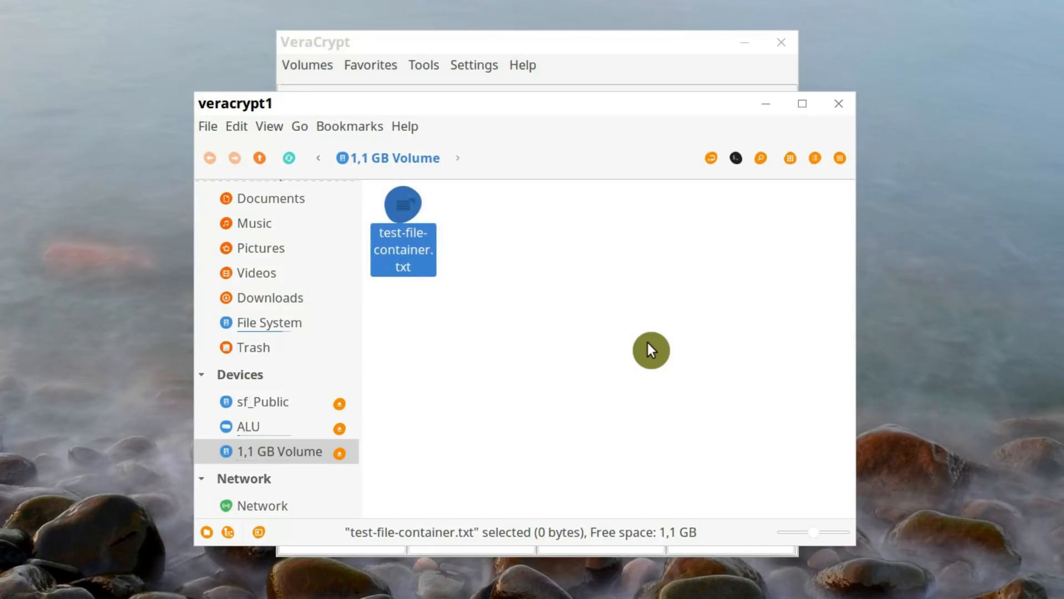
left_click(647, 344)
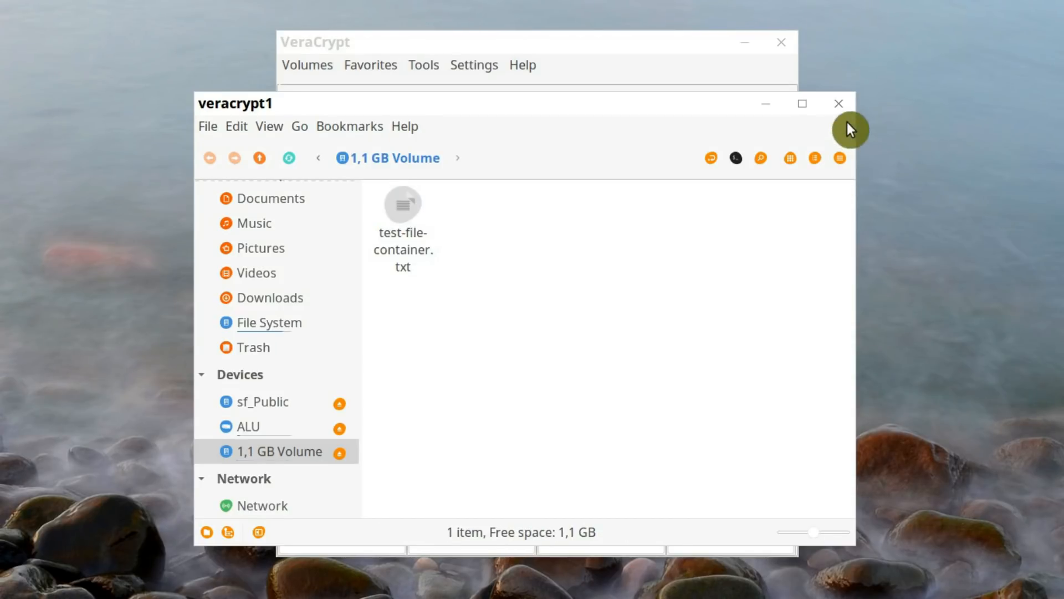
Close the volume's folder window and dismount the encrypted volume in VeraCrypt
left_click(838, 104)
left_click(380, 546)
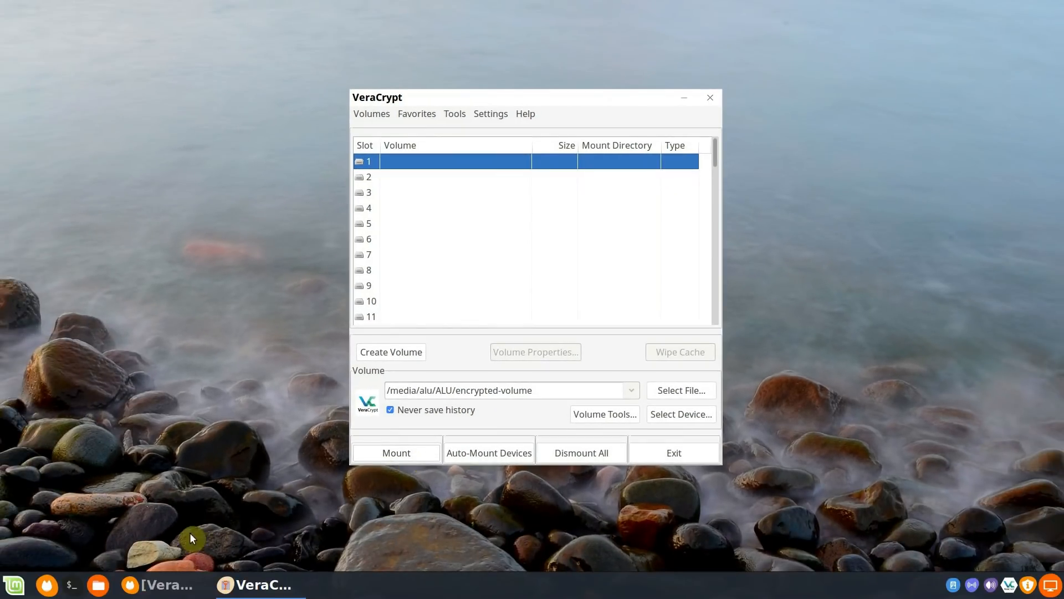
Browse to the ALU drive in the file manager and try to open the encrypted-volume file directly
left_click(98, 585)
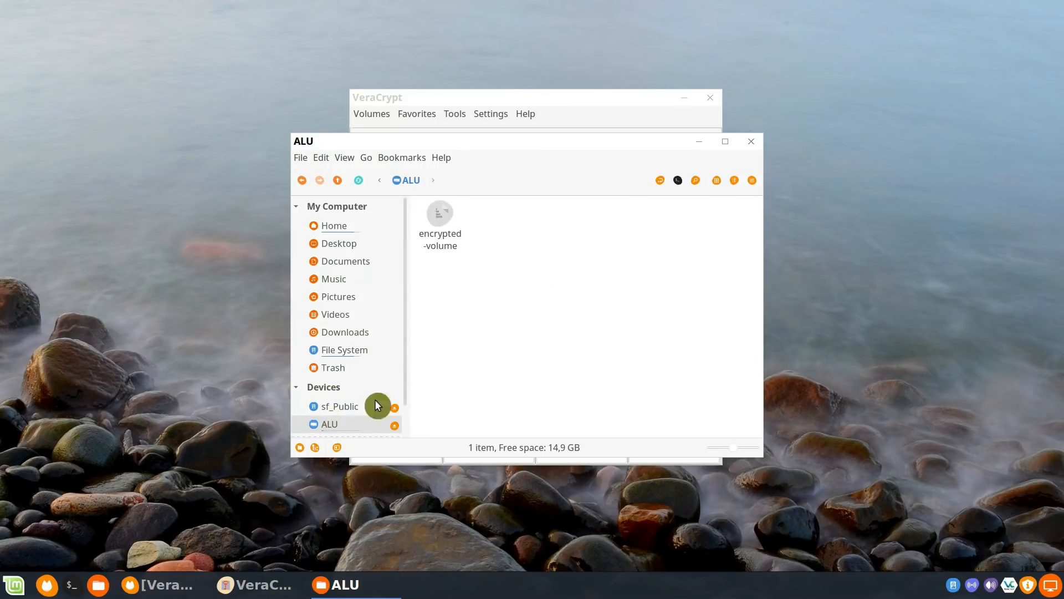
left_click(446, 251)
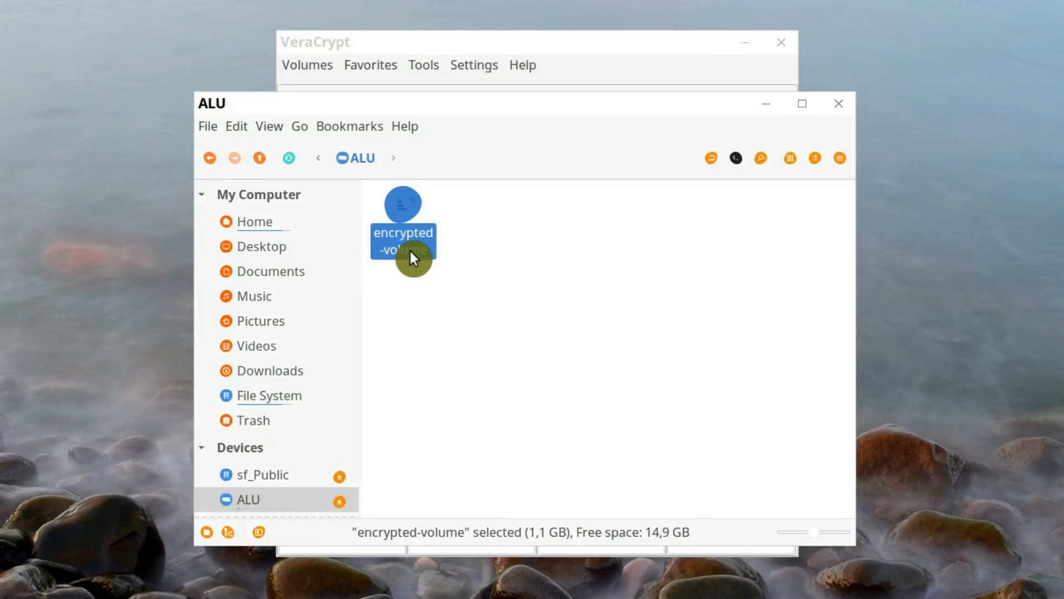
double_click(411, 252)
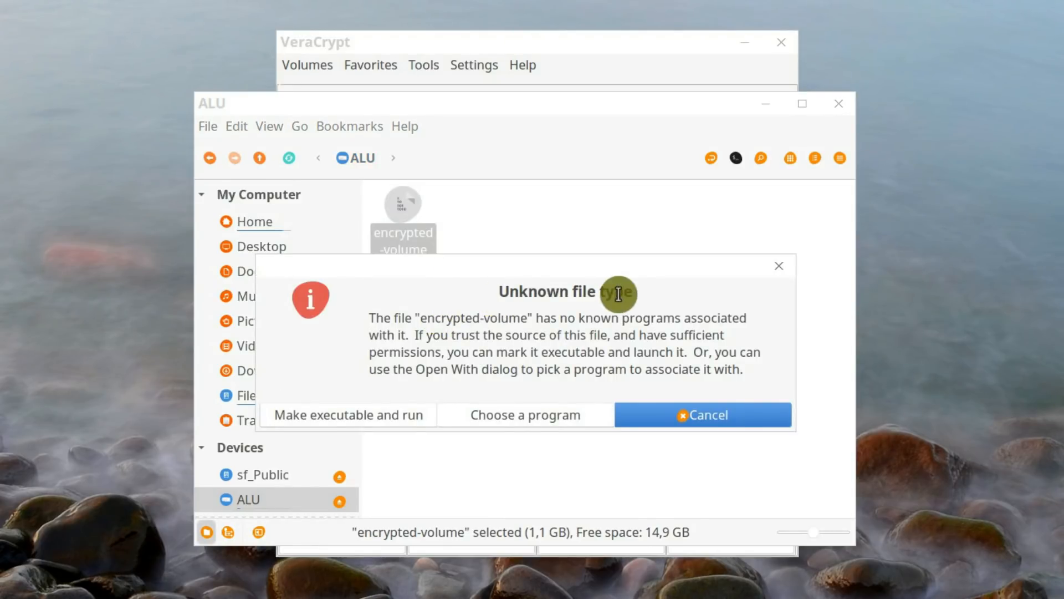
left_click(689, 416)
left_click(689, 417)
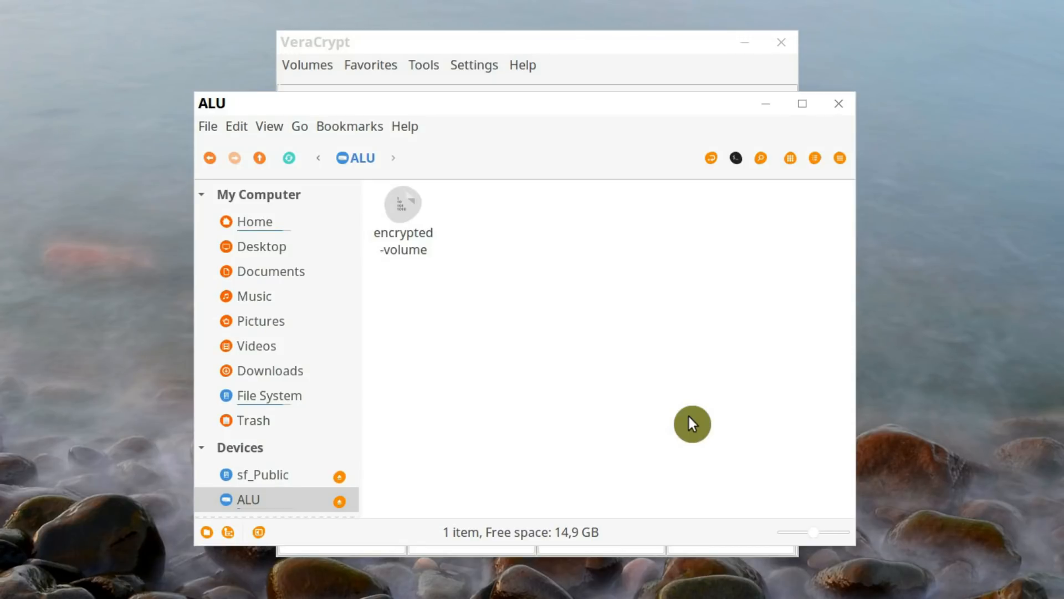
Rename the encrypted-volume file on the ALU drive to .encrypted-volume to hide it
left_click(402, 248)
key("F2")
key("Home")
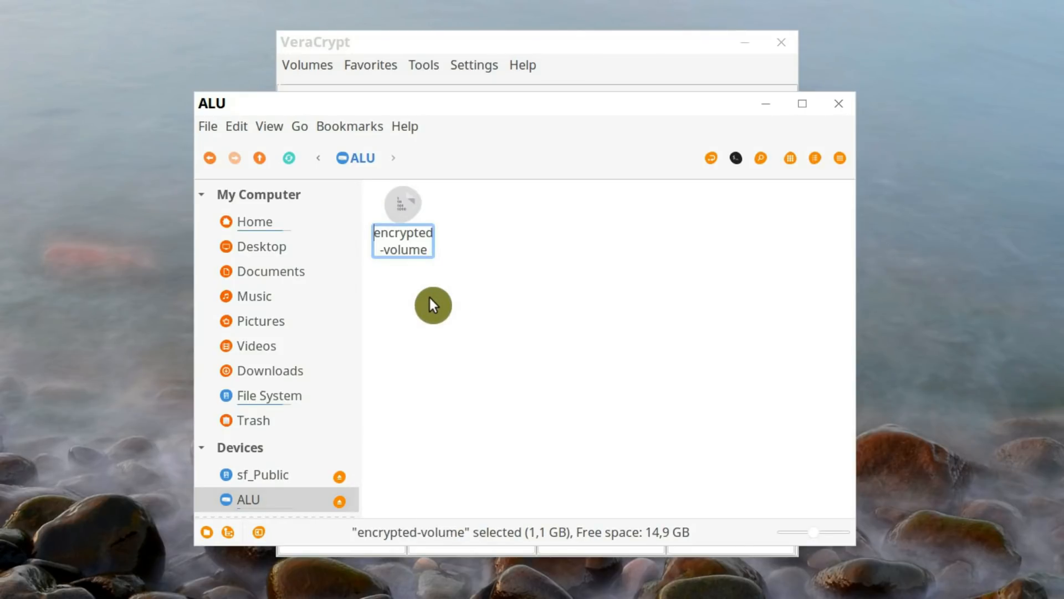
type(".")
key("Return")
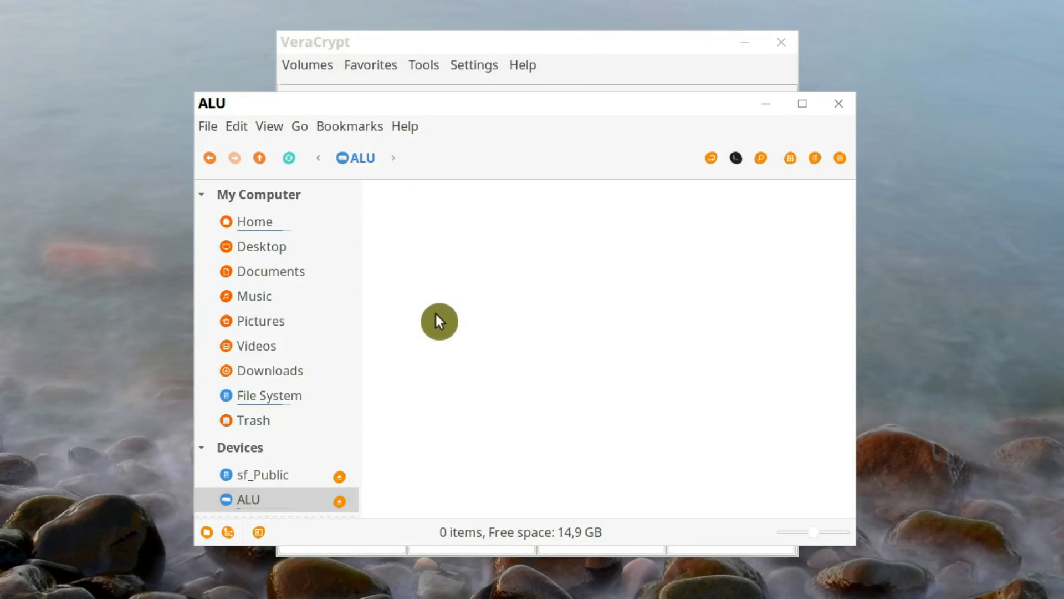
Show the hidden files on the ALU drive briefly, hide them again and close the folder window
left_click(260, 129)
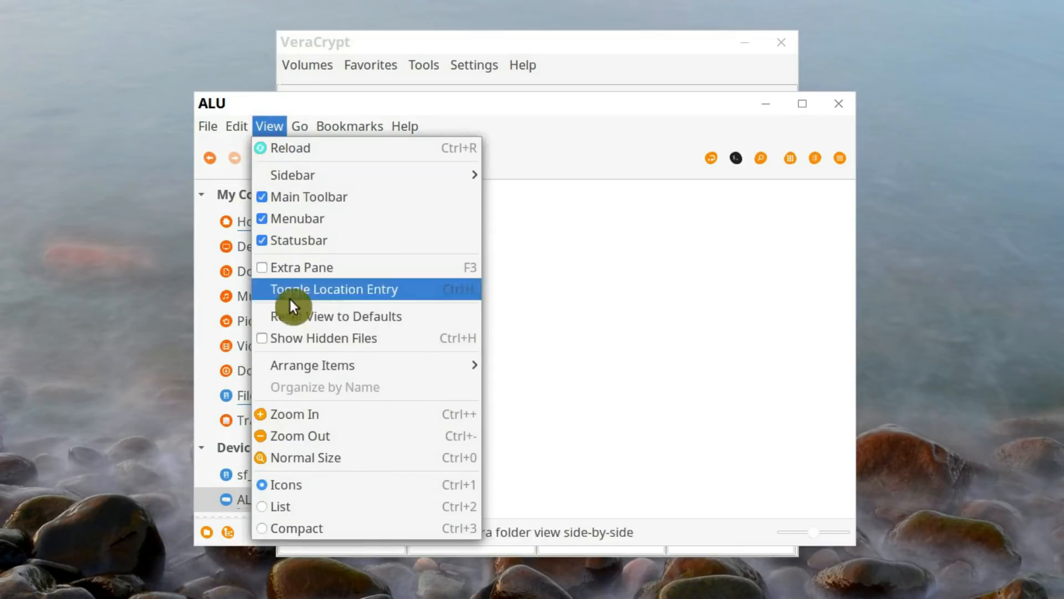
left_click(296, 336)
left_click(269, 127)
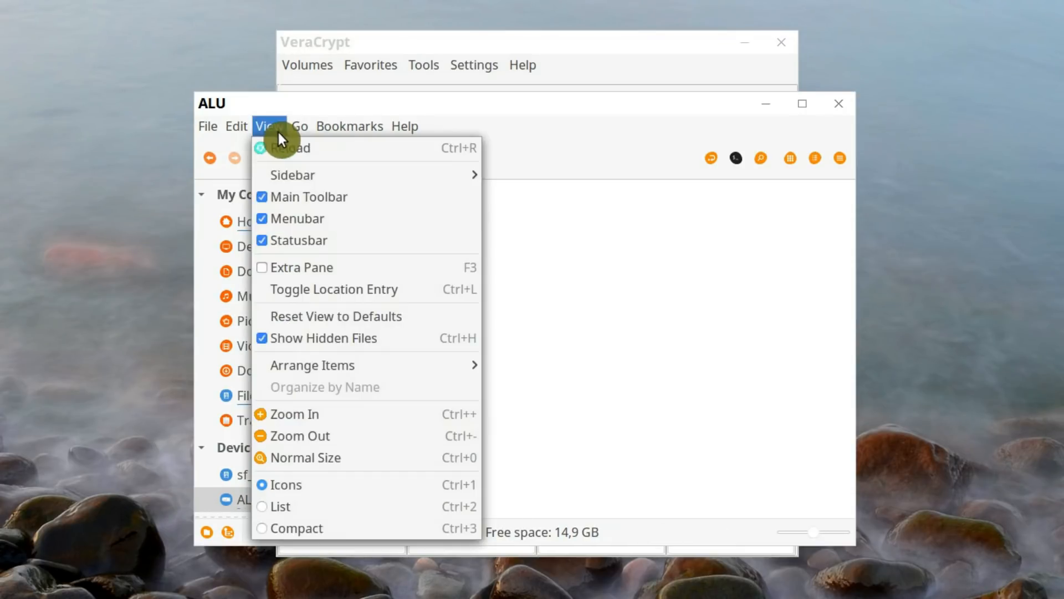
left_click(287, 336)
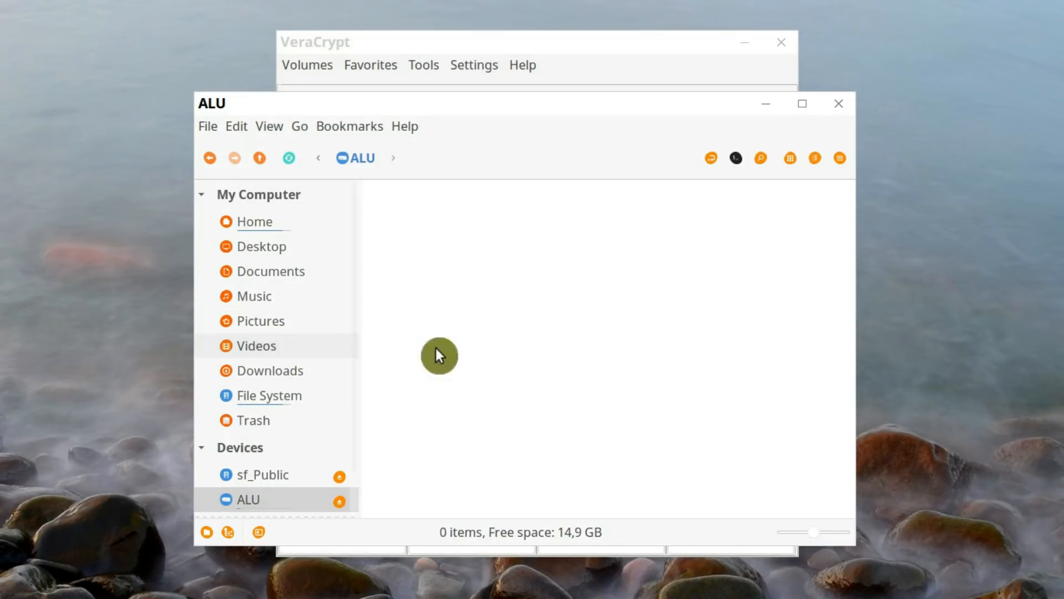
left_click(837, 106)
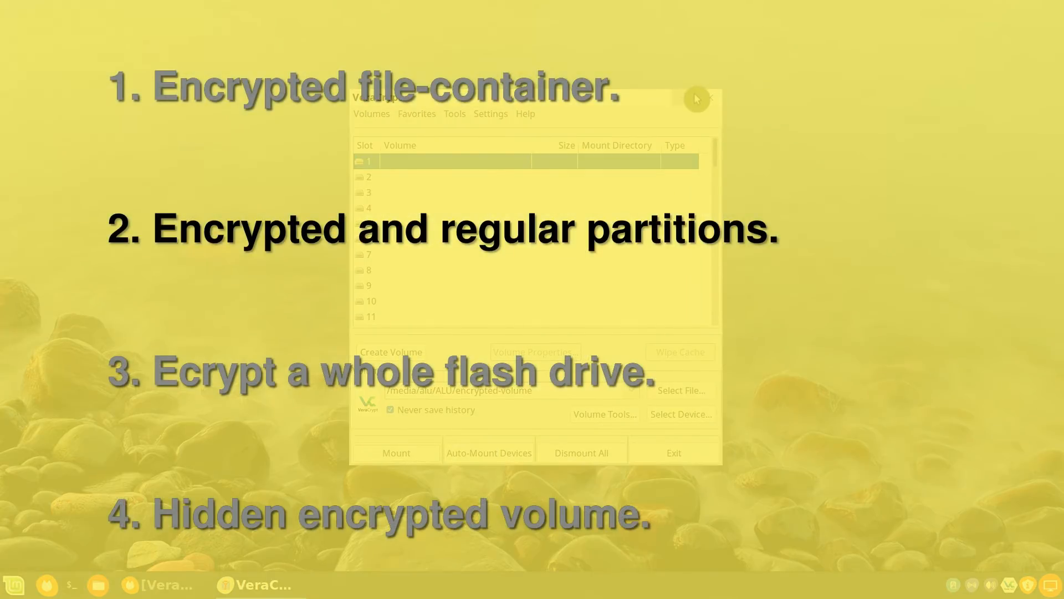
Minimize VeraCrypt and open the Disks utility
left_click(685, 98)
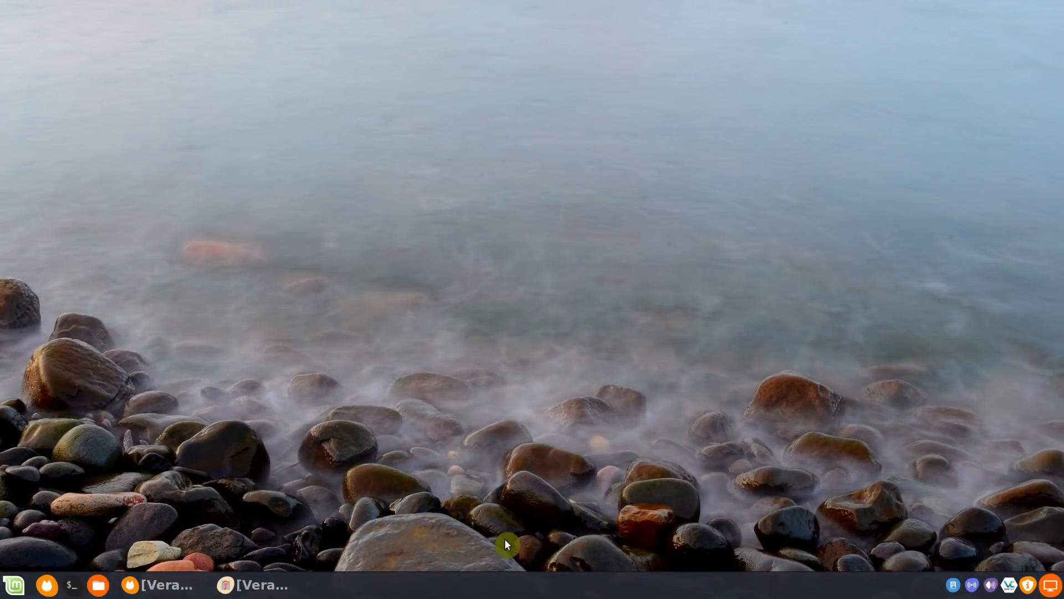
left_click(13, 588)
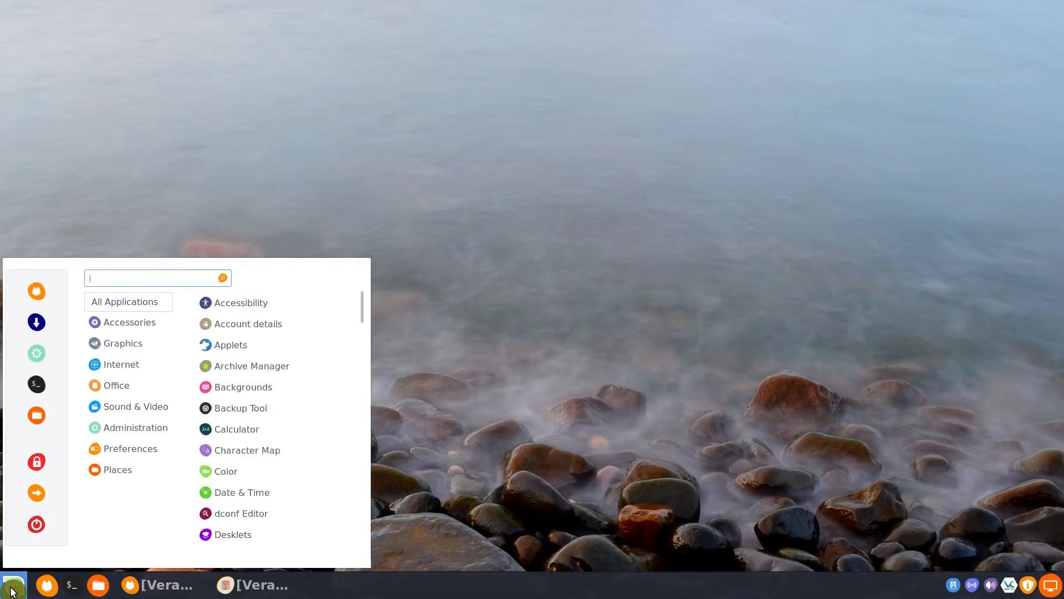
type("disks")
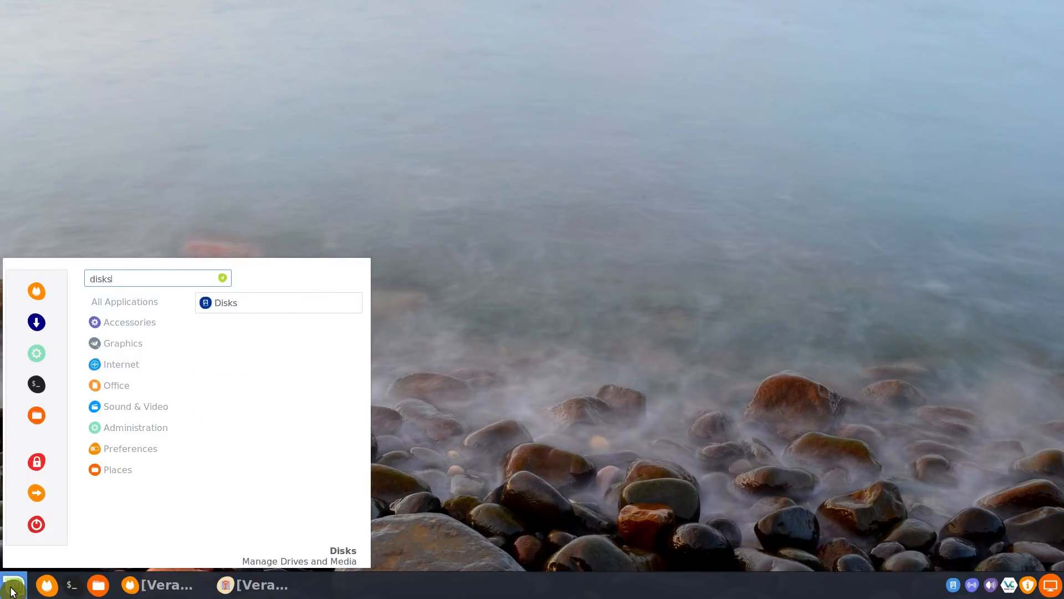
key("Return")
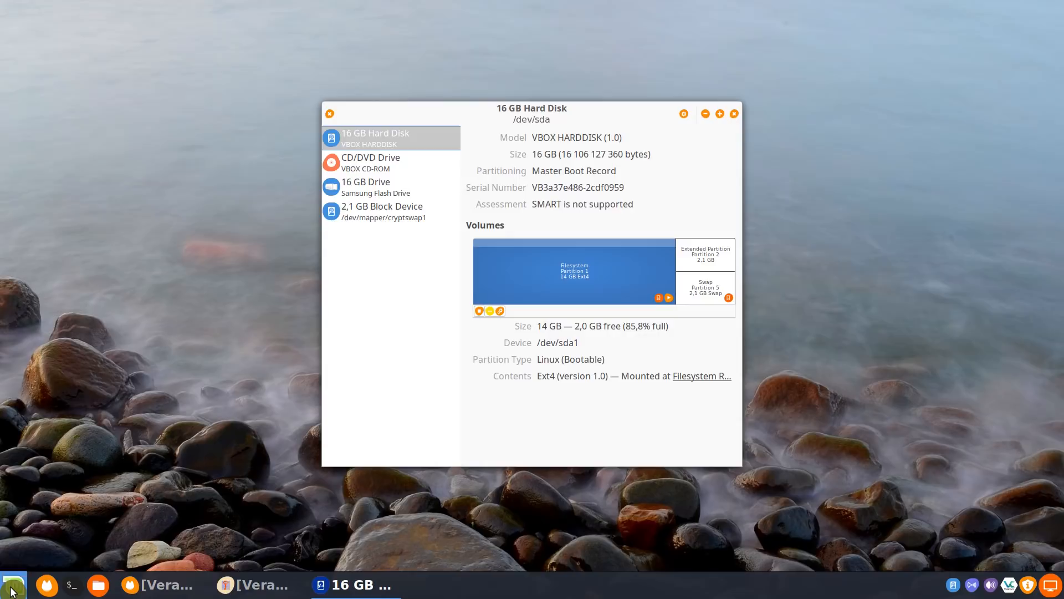
Delete partition 1 of the 16 GB Samsung Flash Drive
left_click(397, 189)
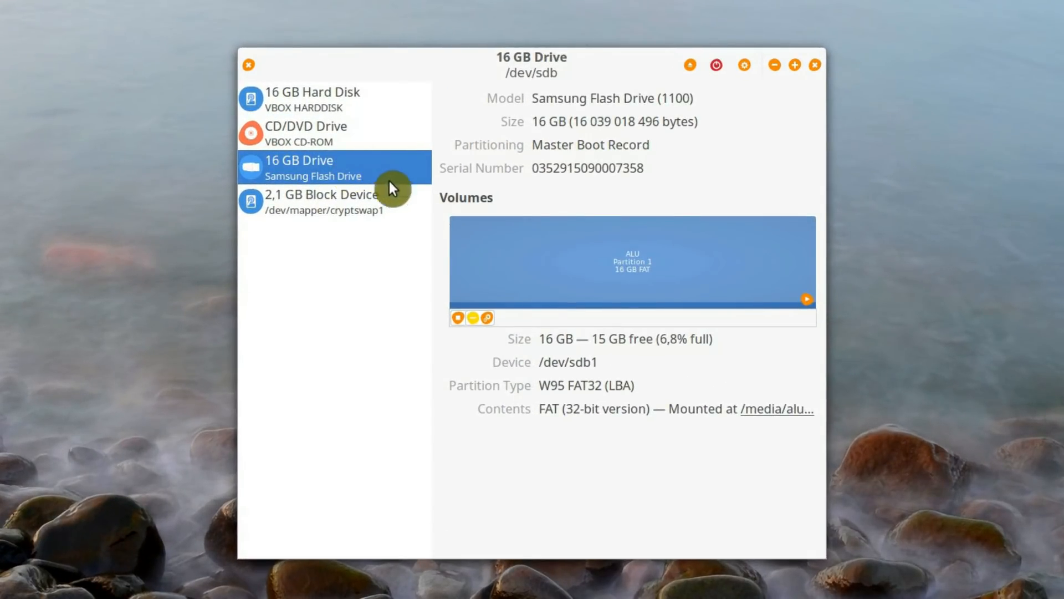
left_click(473, 320)
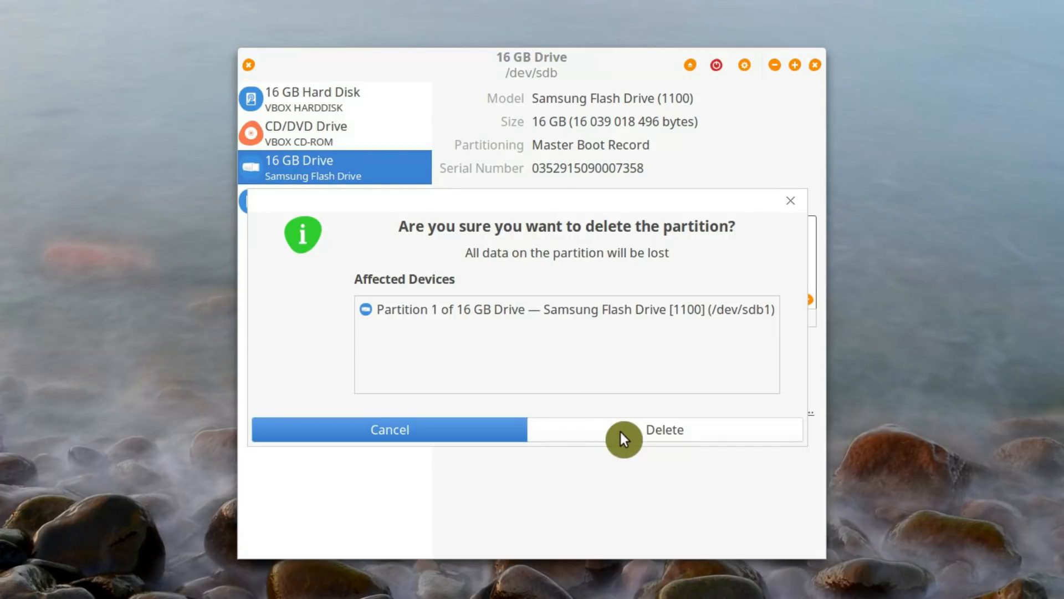
left_click(620, 430)
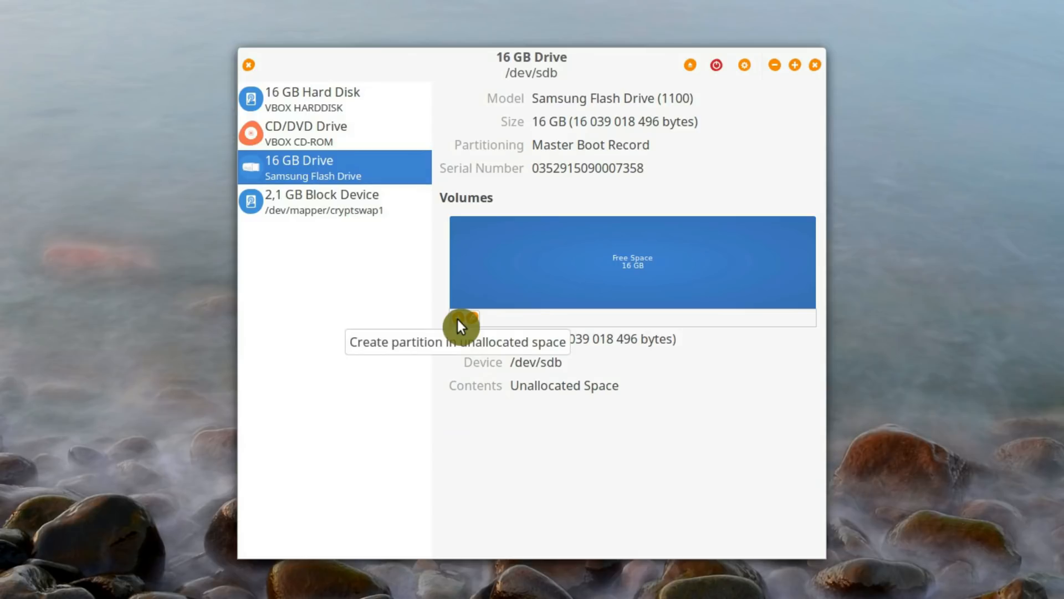
Create a 15000 MB FAT partition named ALU in the flash drive's unallocated space
left_click(459, 320)
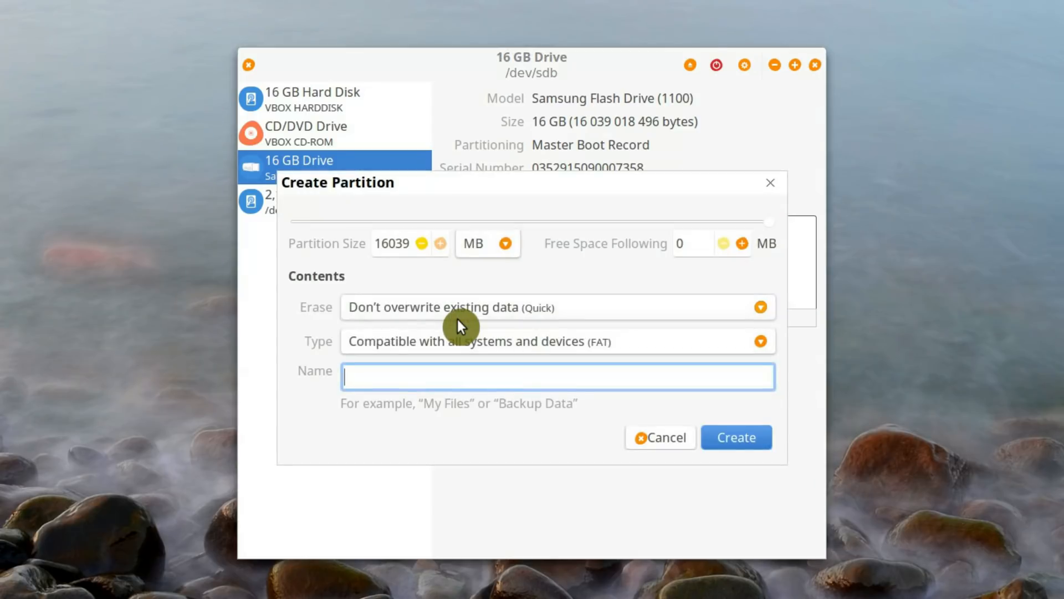
double_click(397, 244)
type("15000")
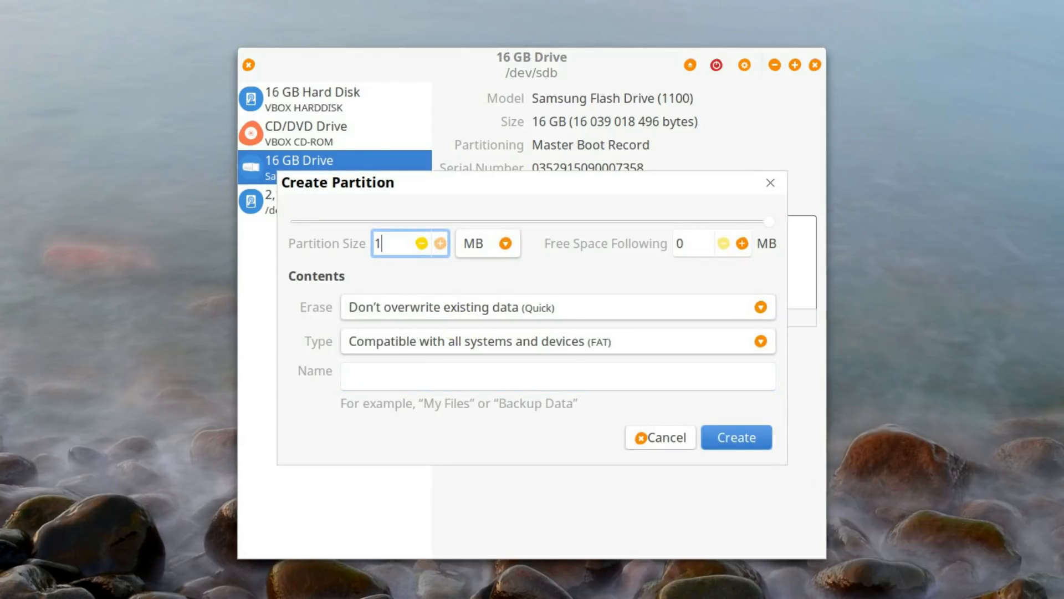
left_click(406, 373)
type("ALU")
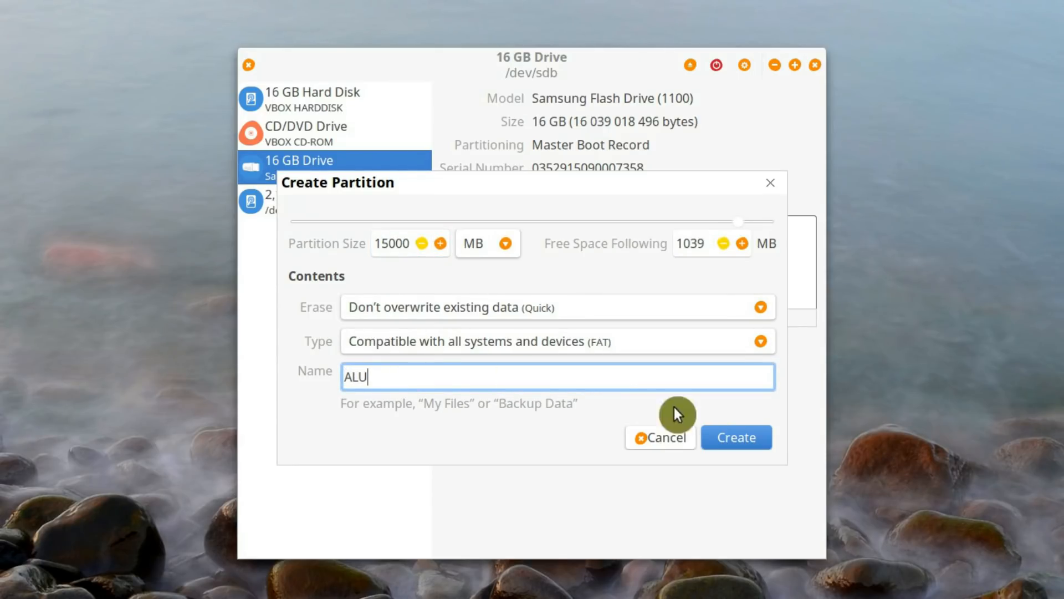
left_click(733, 438)
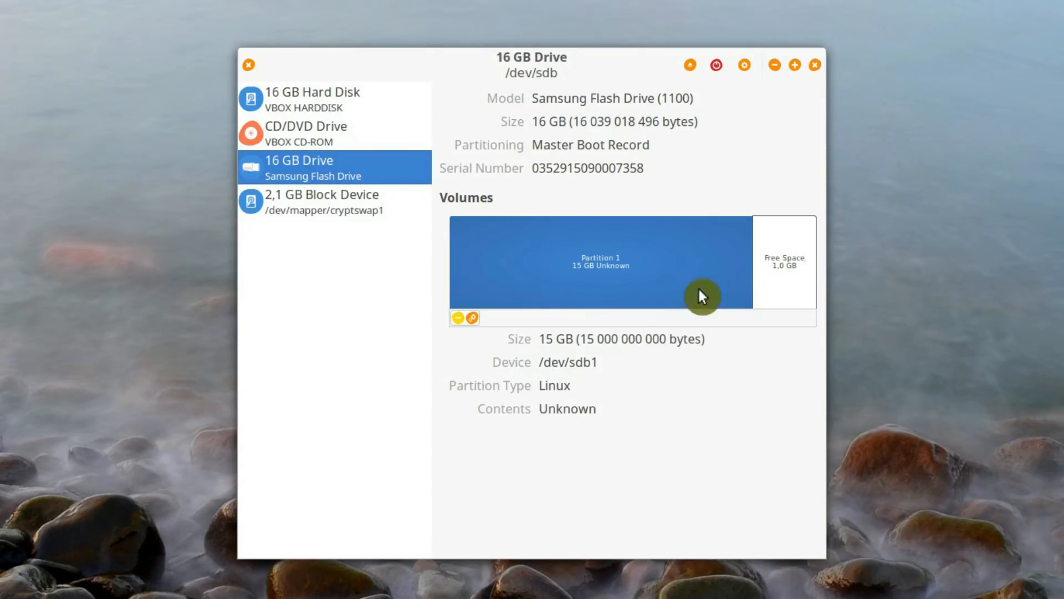
Create an unnamed FAT partition of 1038 MB in the remaining free space and close Disks
left_click(788, 283)
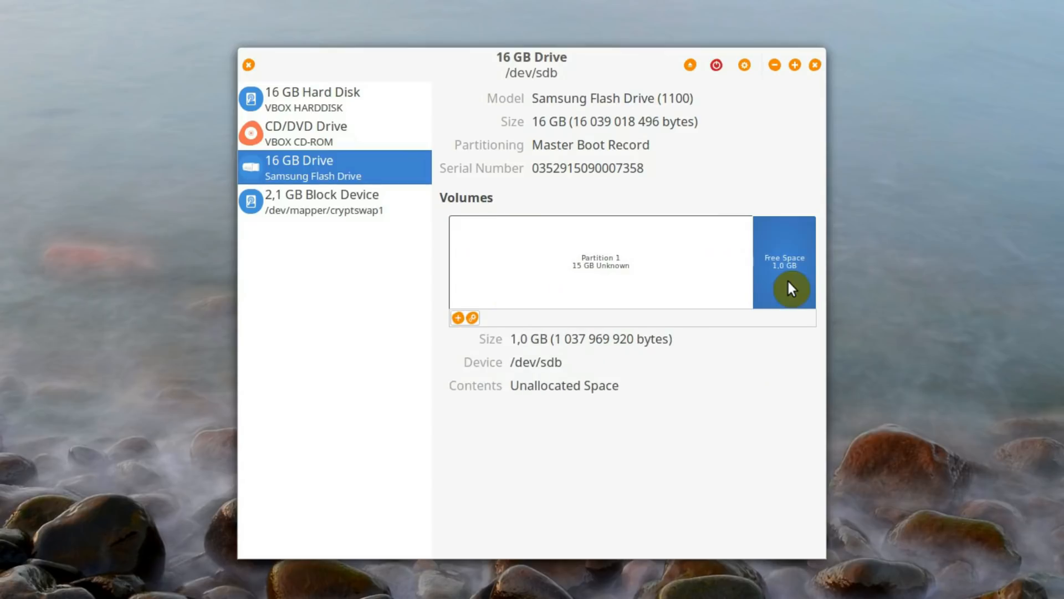
left_click(459, 320)
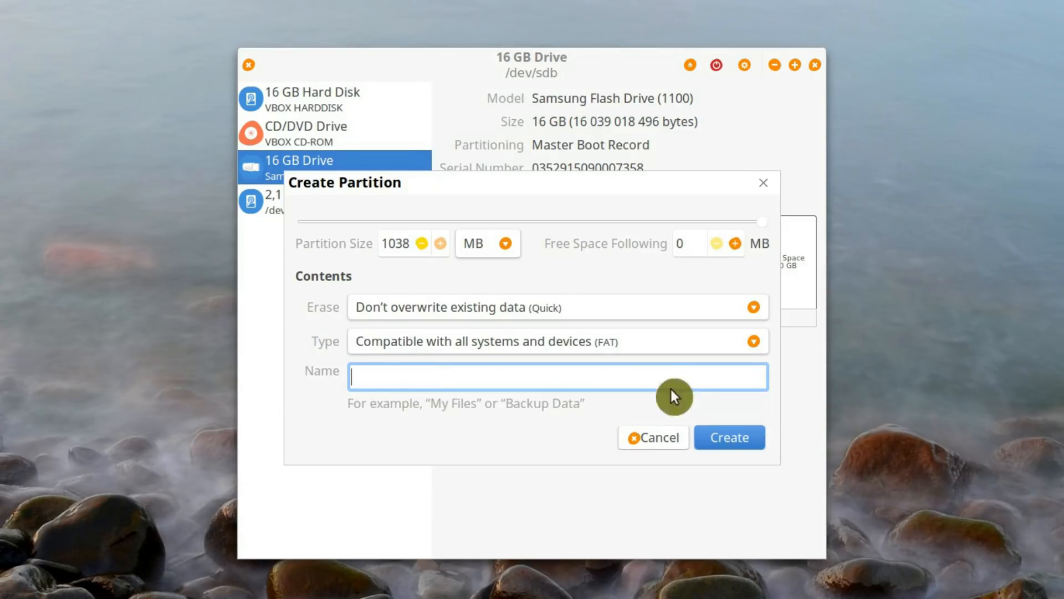
left_click(735, 442)
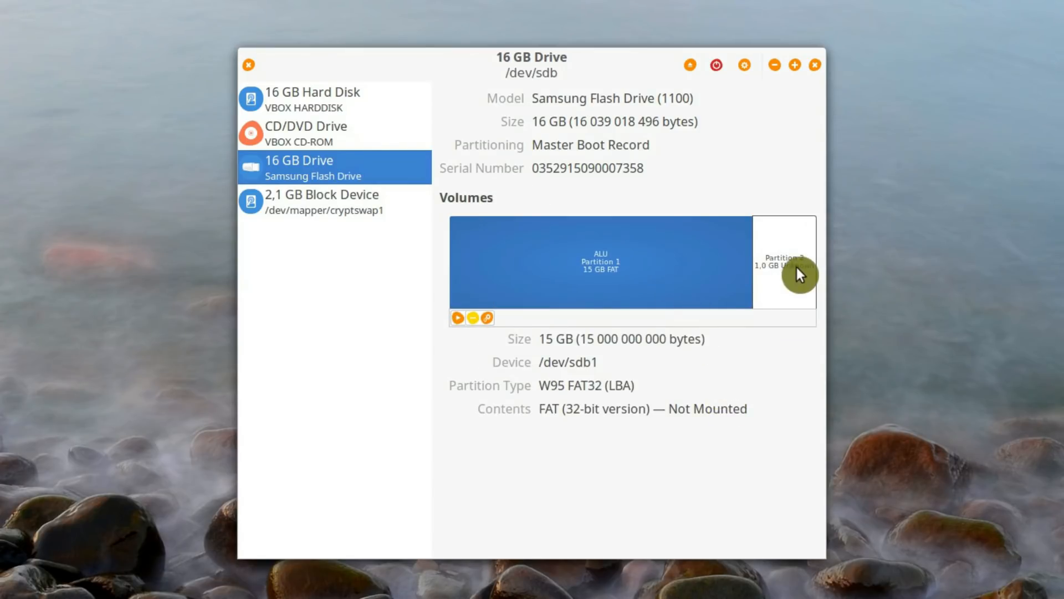
left_click(796, 267)
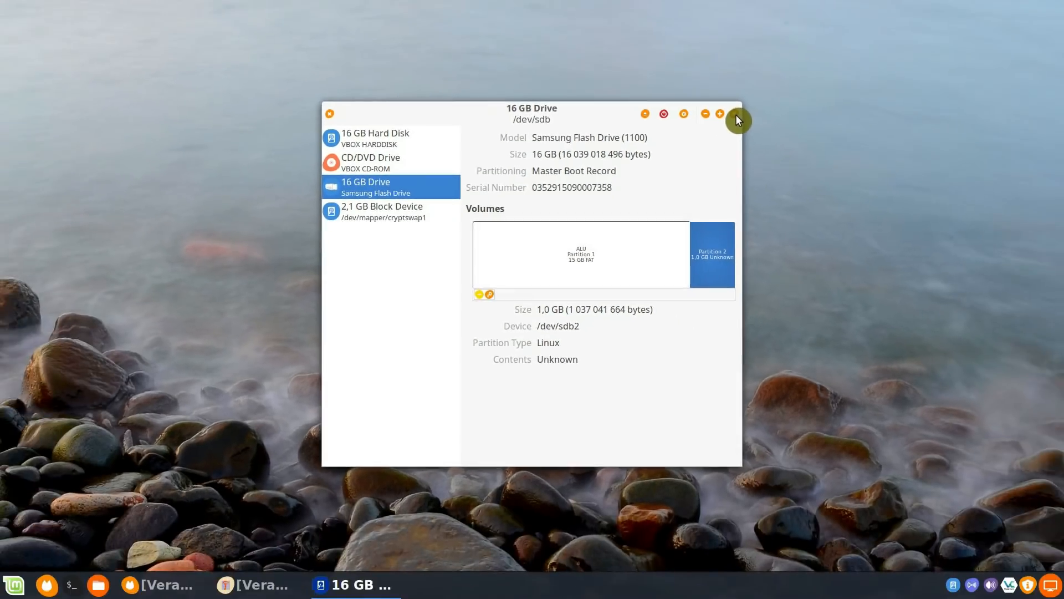
left_click(816, 66)
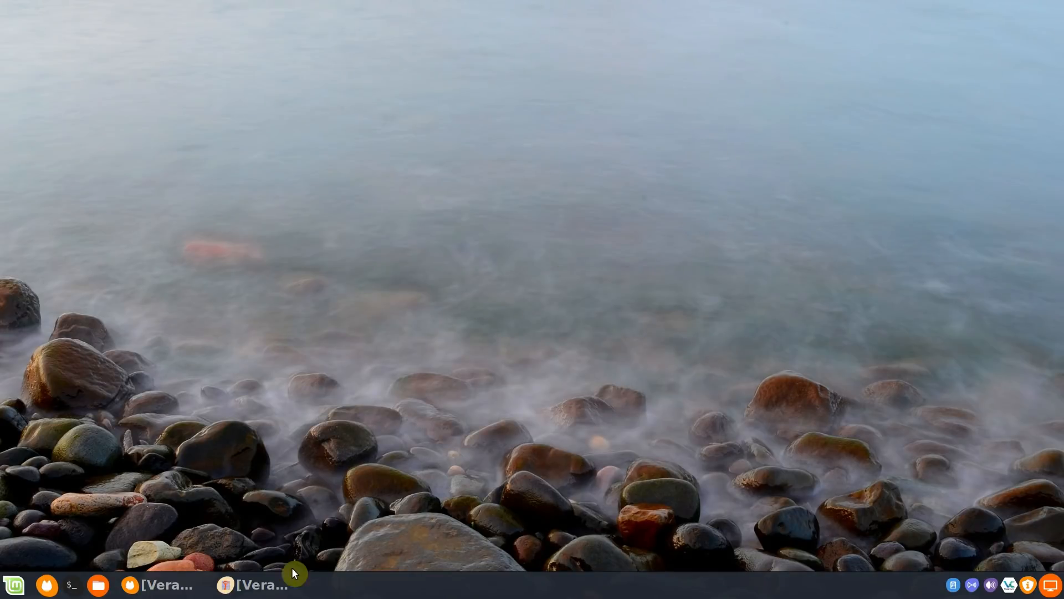
Switch to VeraCrypt and start creating a standard VeraCrypt volume within a partition/drive
left_click(263, 585)
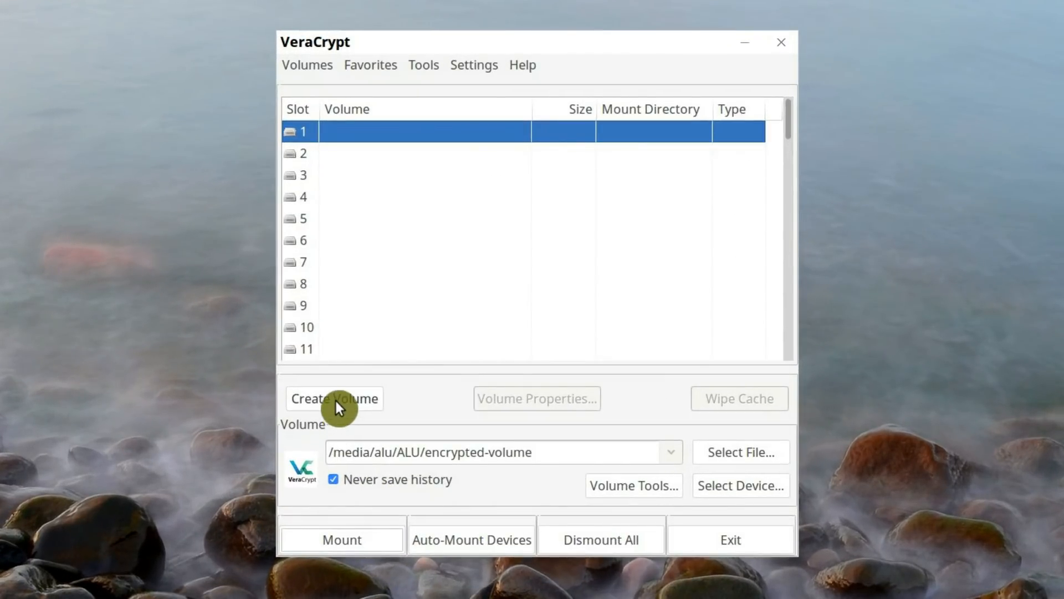
left_click(334, 401)
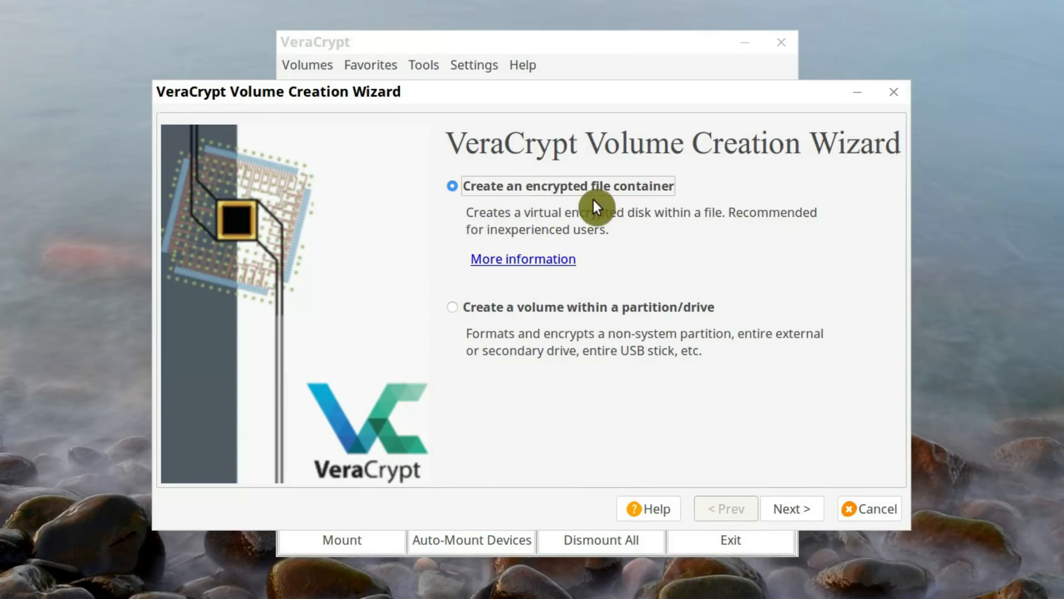
left_click(453, 308)
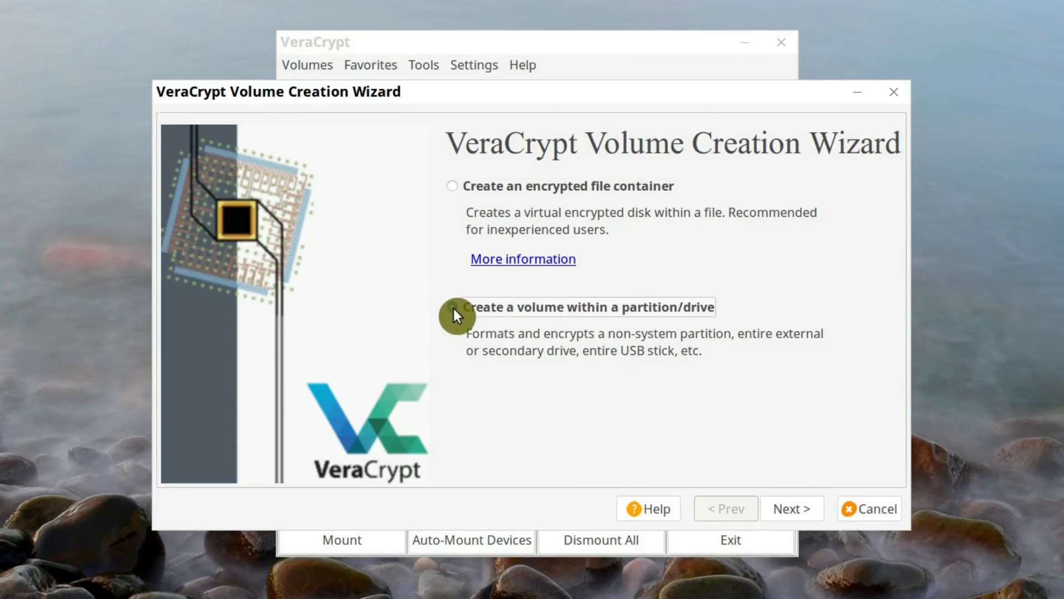
left_click(793, 510)
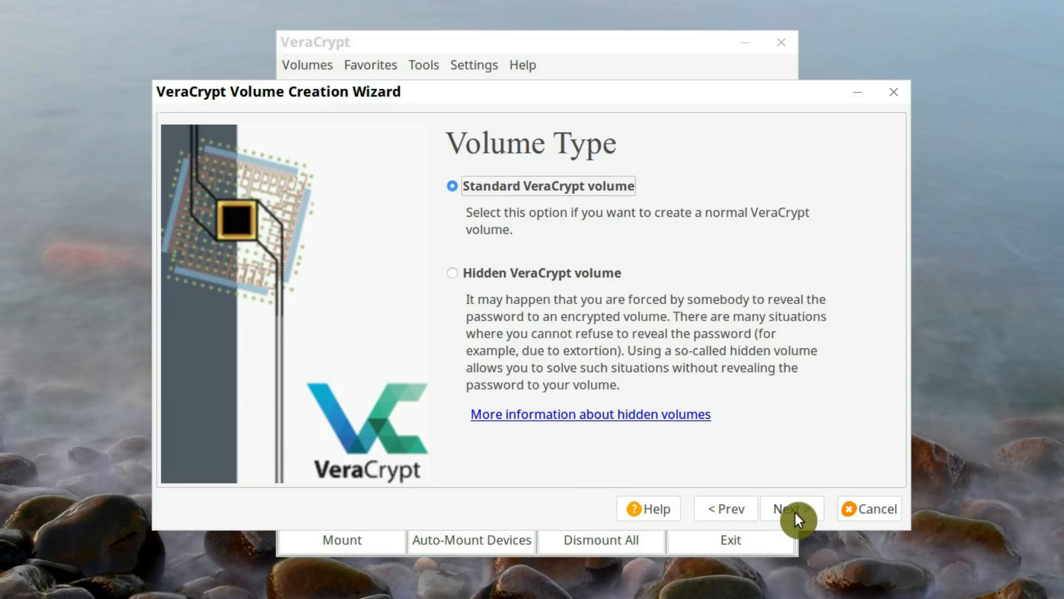
left_click(793, 510)
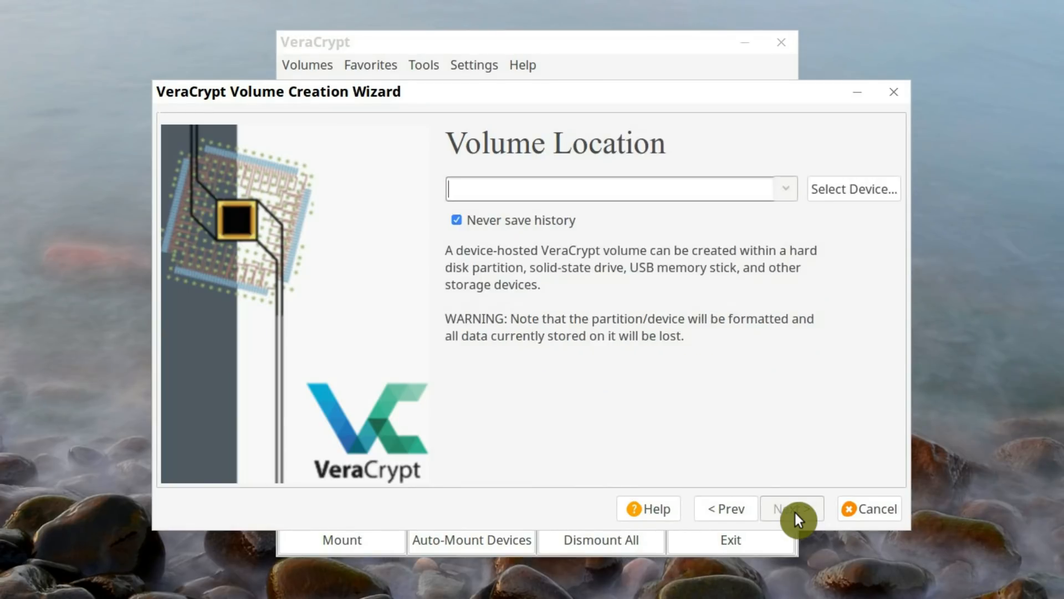
Choose /dev/sdb2 as the volume location and agree to encrypt the entire partition
left_click(838, 192)
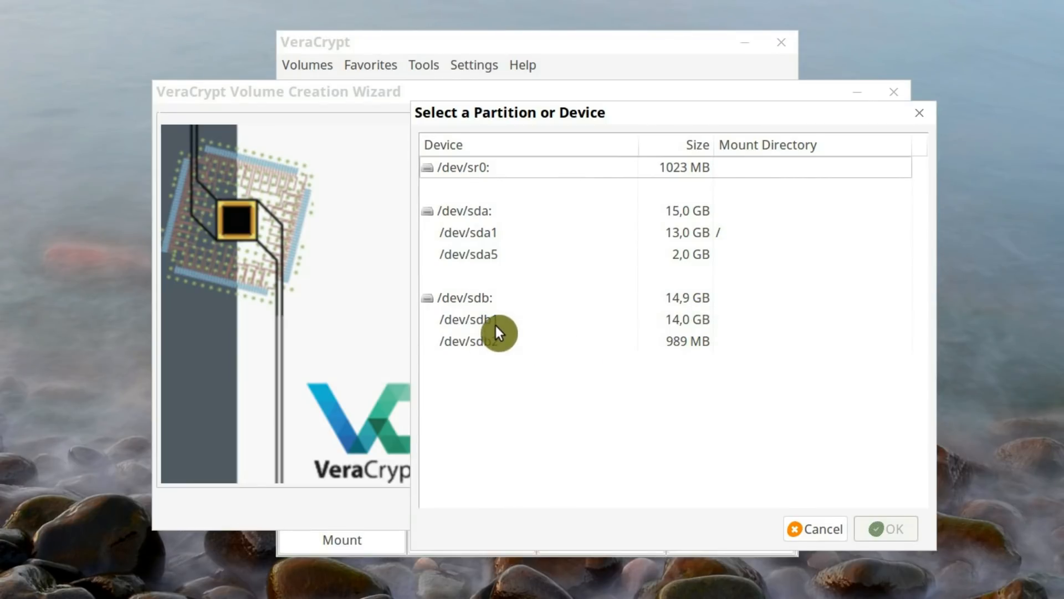
left_click(497, 341)
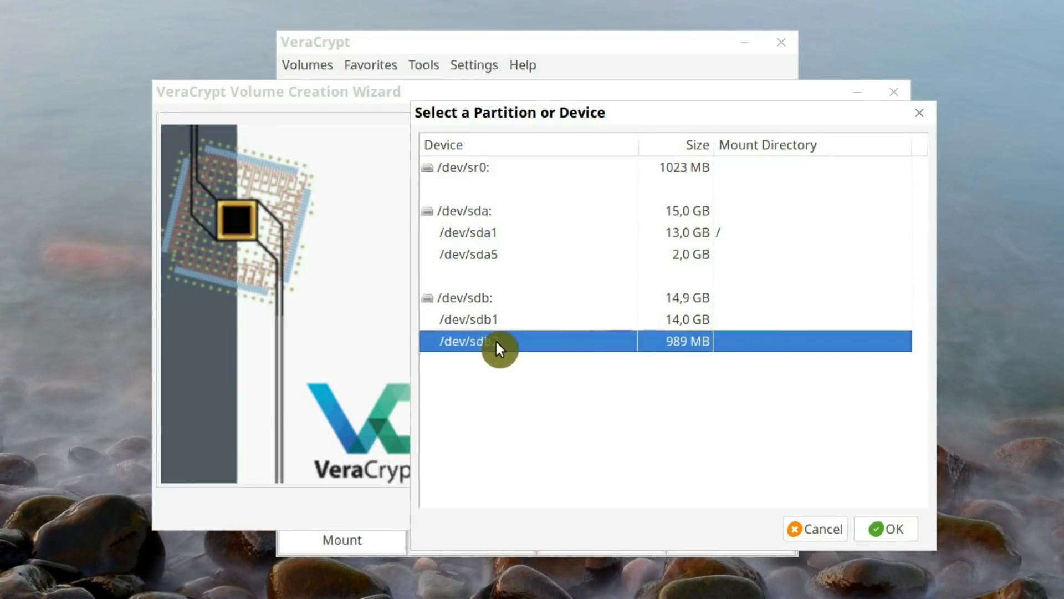
left_click(881, 530)
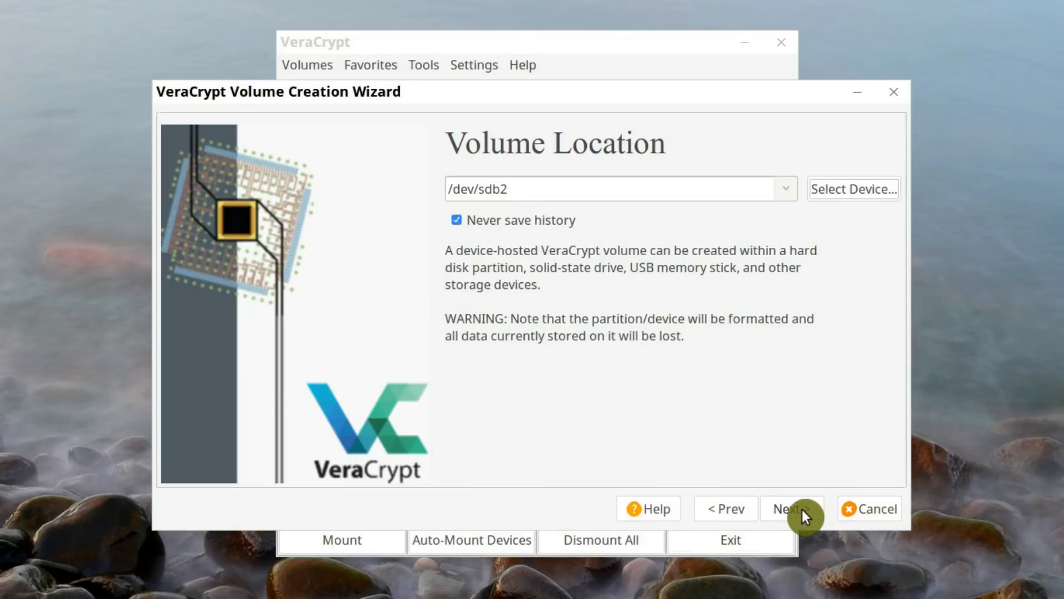
left_click(803, 509)
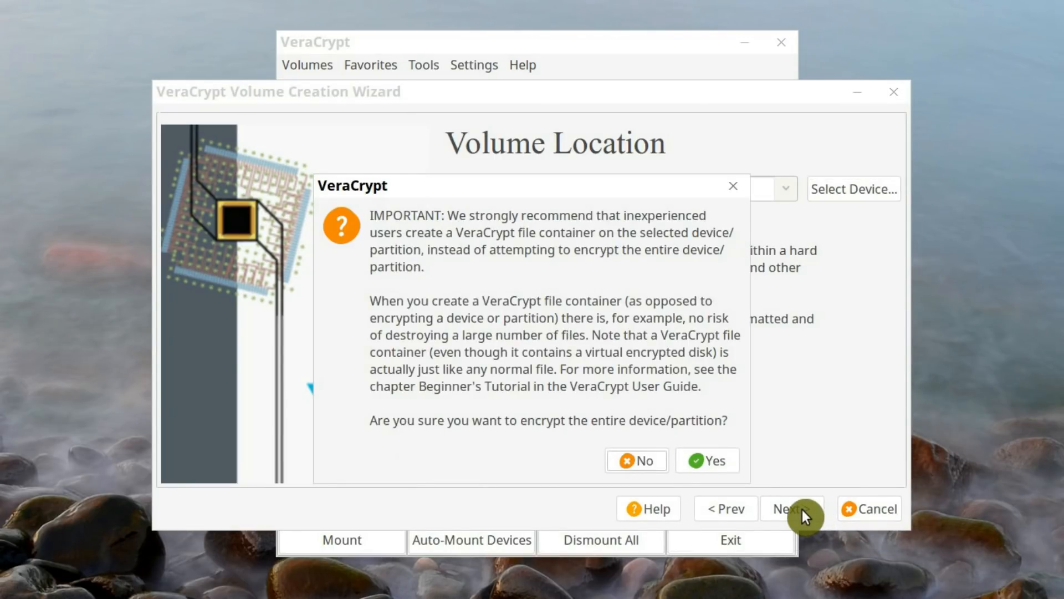
left_click(705, 462)
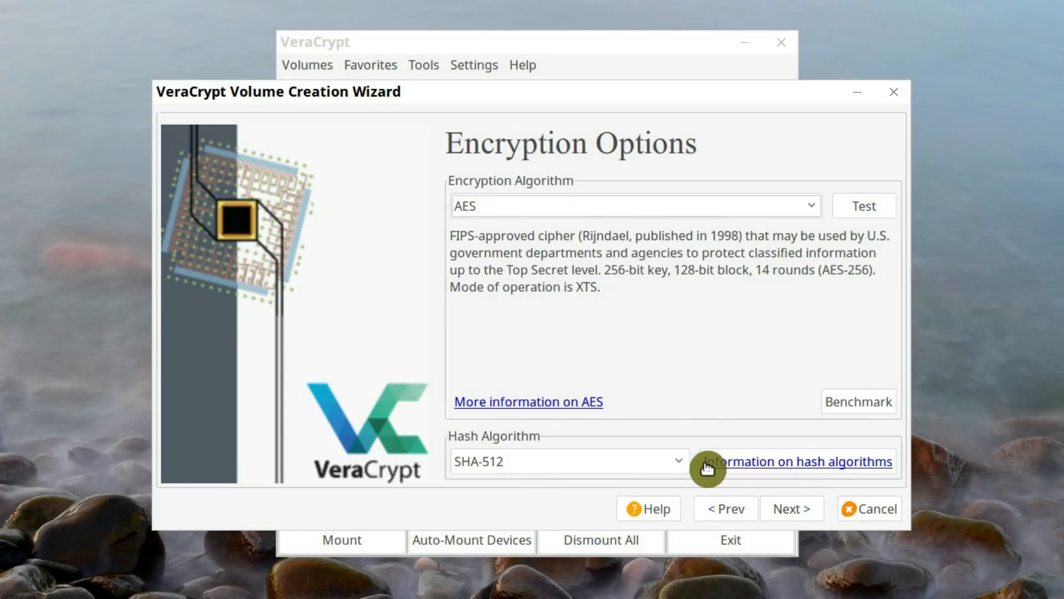
Keep AES encryption with the SHA-512 hash, enter and confirm the volume password, and accept its short length
left_click(795, 508)
type("••••")
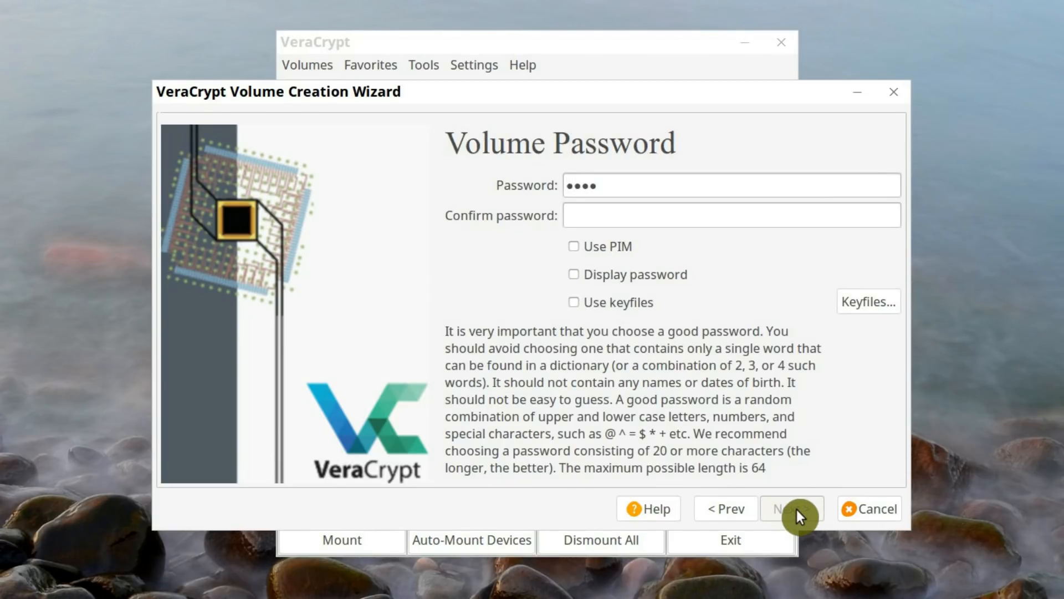
key("Tab")
type("••••")
left_click(797, 510)
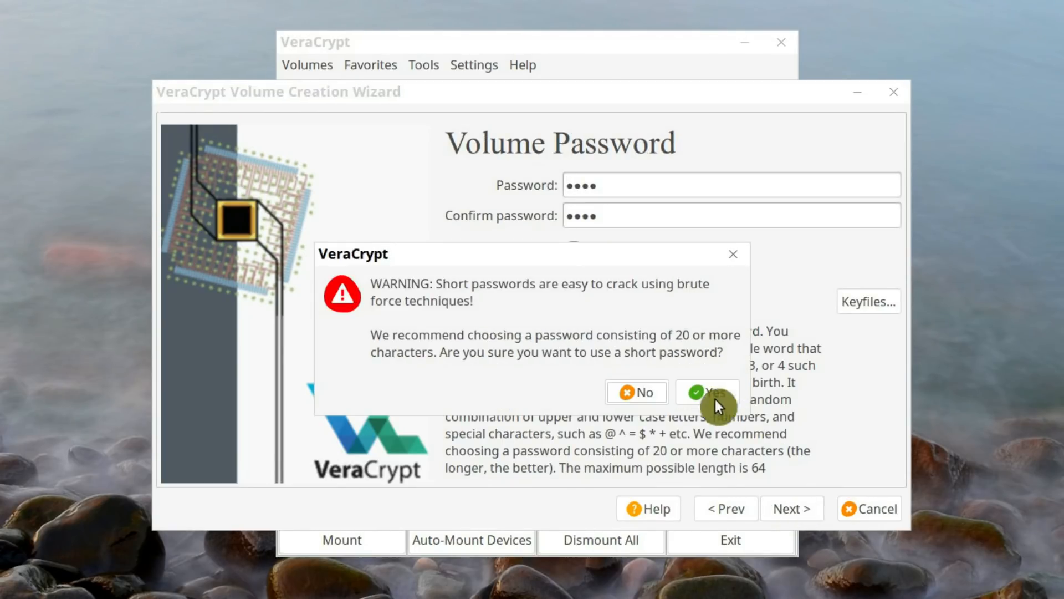
left_click(712, 398)
Keep the default format options, format the encrypted volume, and exit the Volume Creation Wizard
left_click(806, 524)
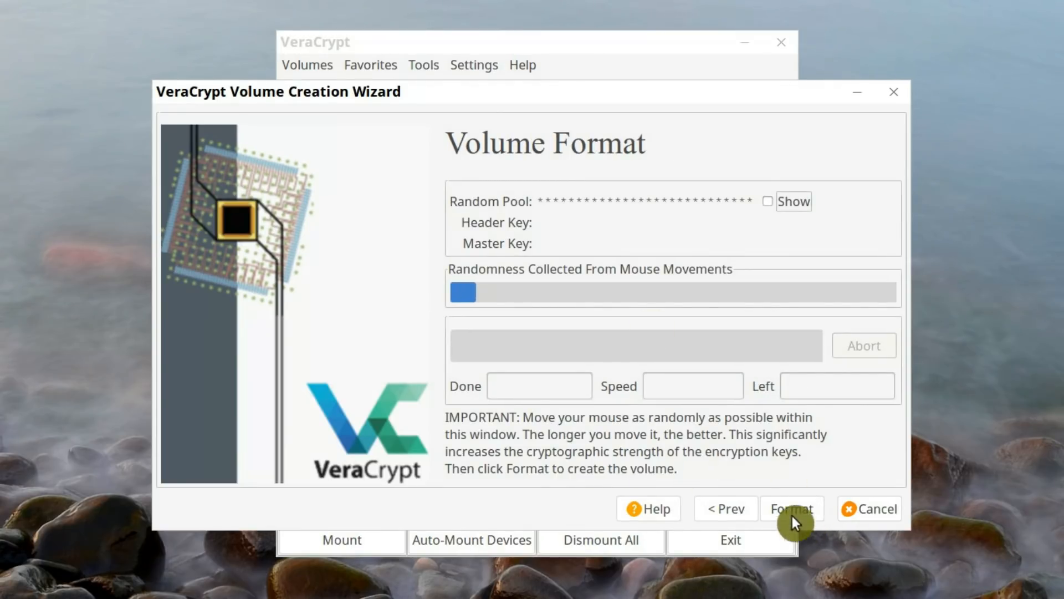
left_click(790, 513)
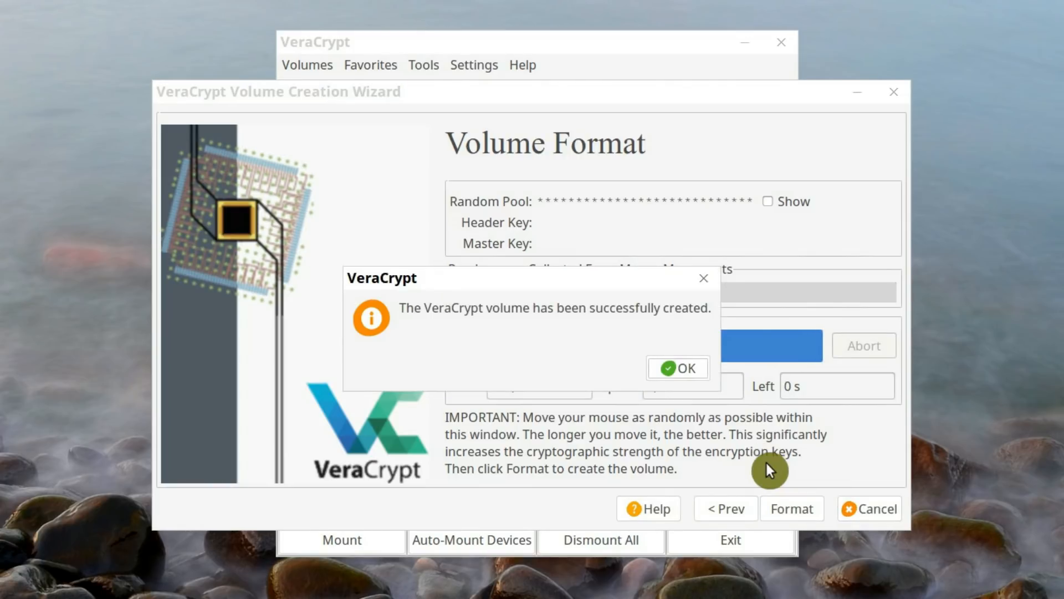
left_click(687, 370)
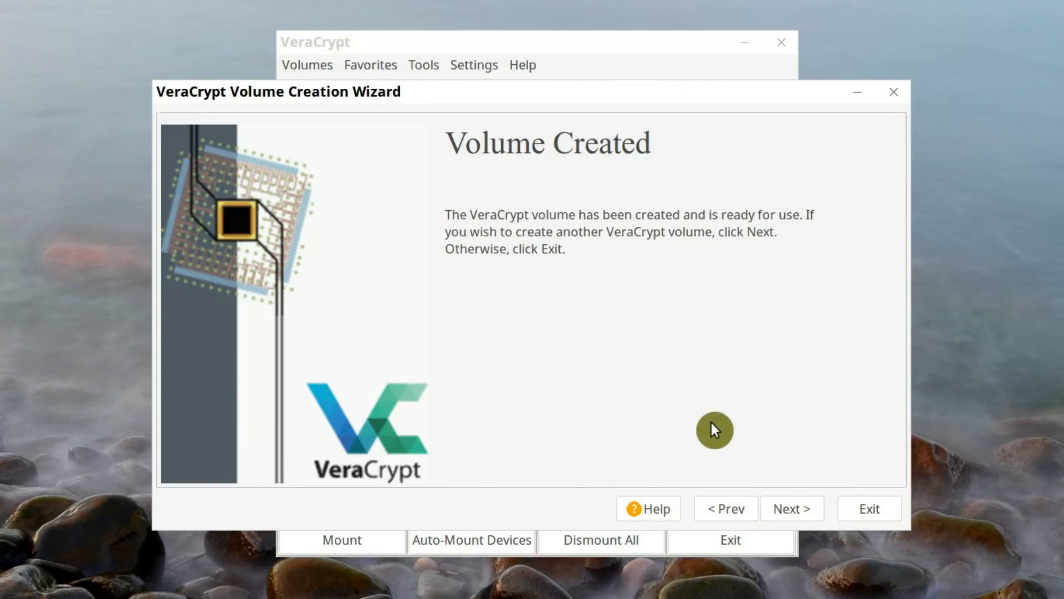
left_click(843, 513)
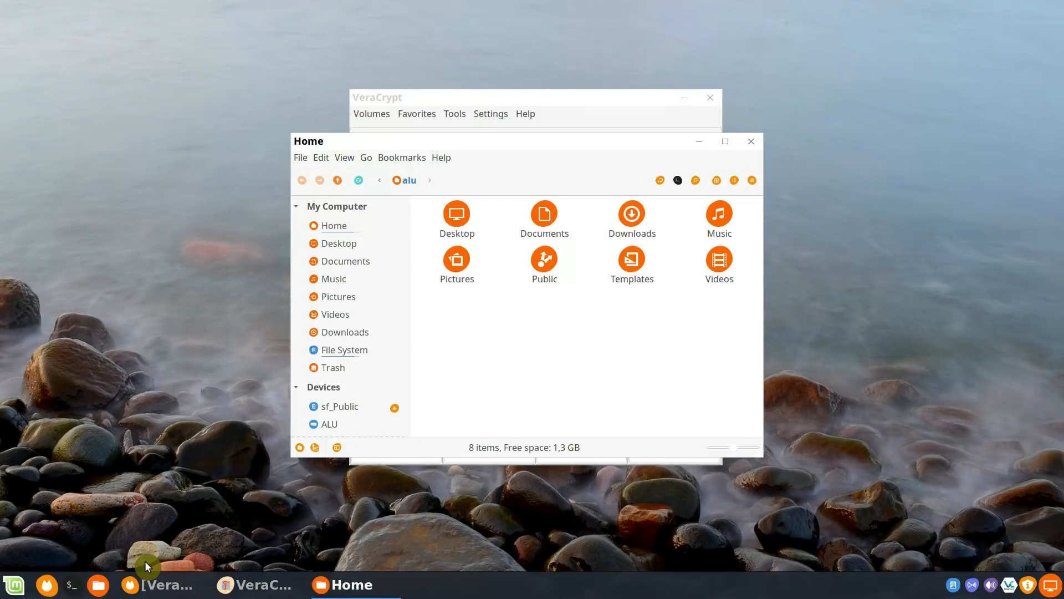
Check the ALU partition in the file manager and the Samsung Flash Drive's partition layout in Disks, closing both windows
scroll(347, 381, "down", 2)
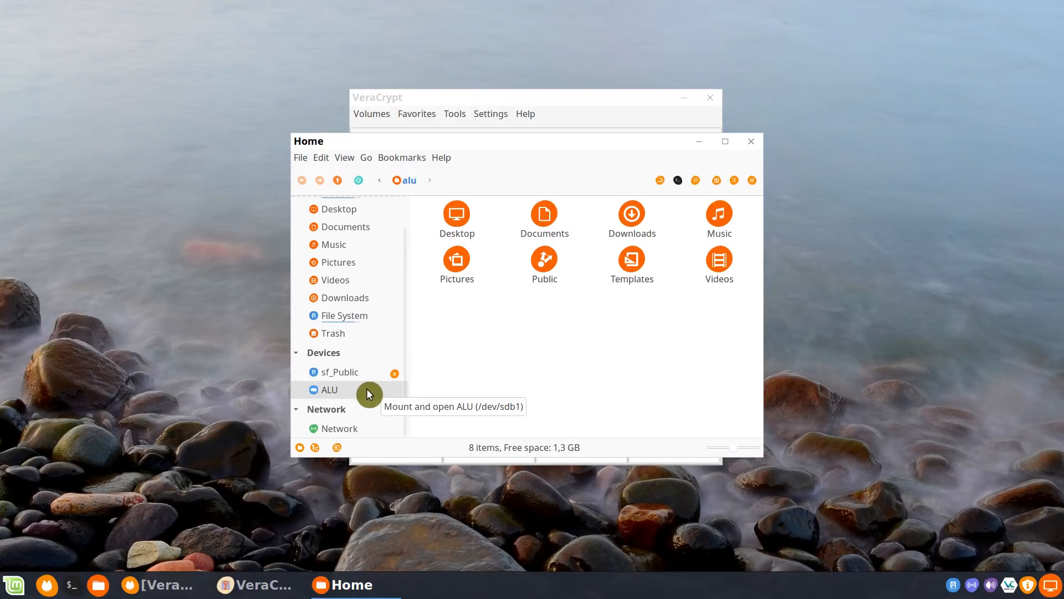
left_click(368, 394)
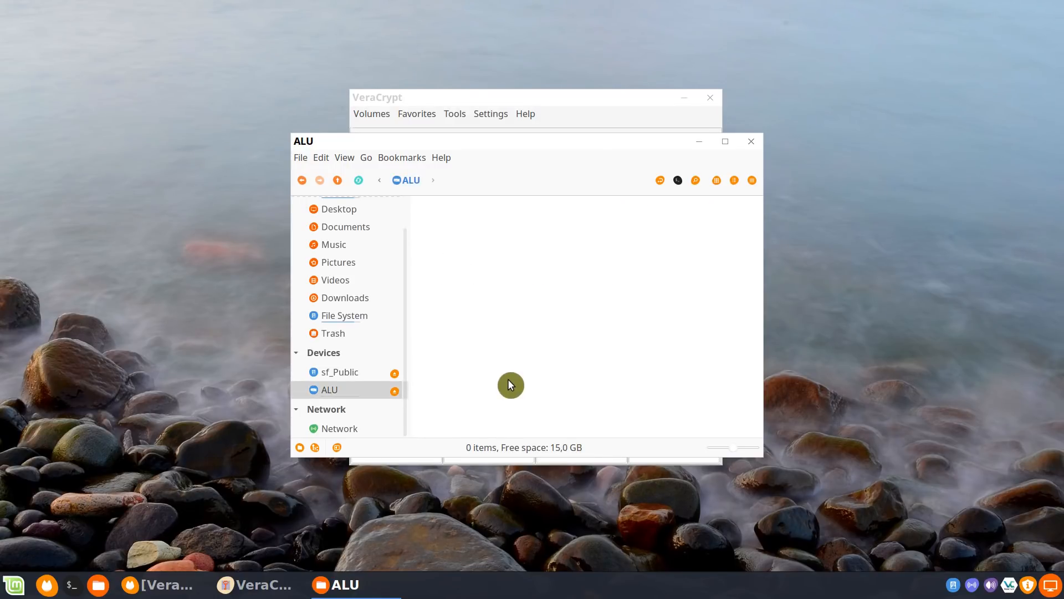
left_click(14, 586)
type("disk")
key("Down")
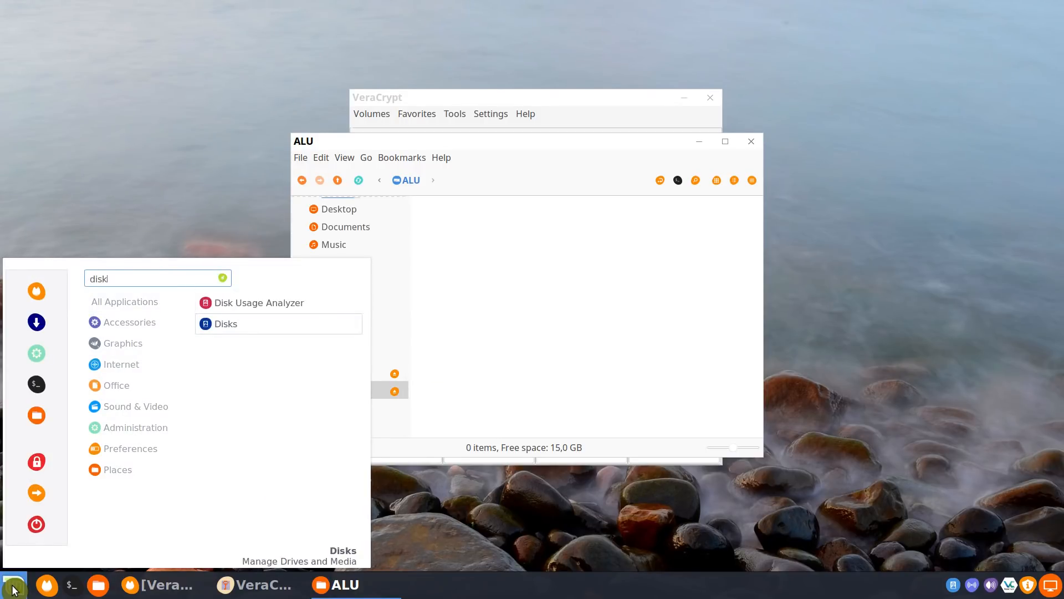
key("Return")
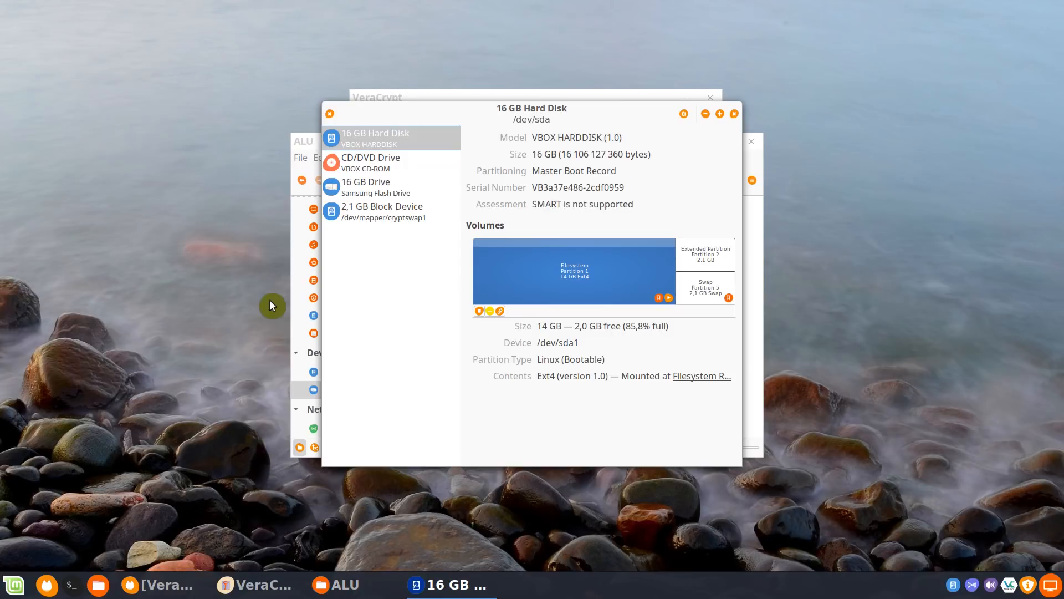
left_click(388, 188)
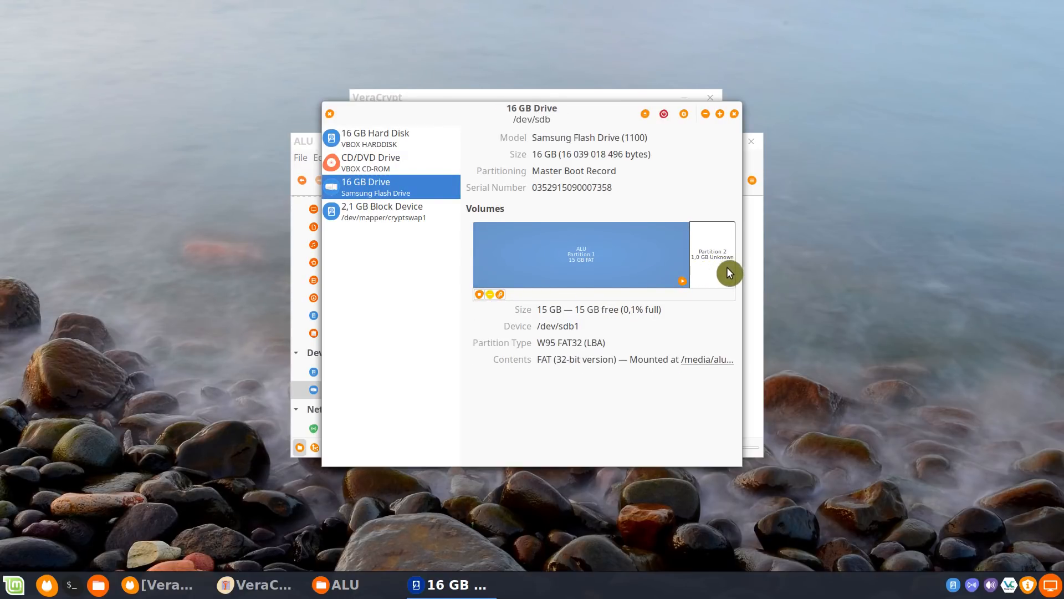
left_click(734, 113)
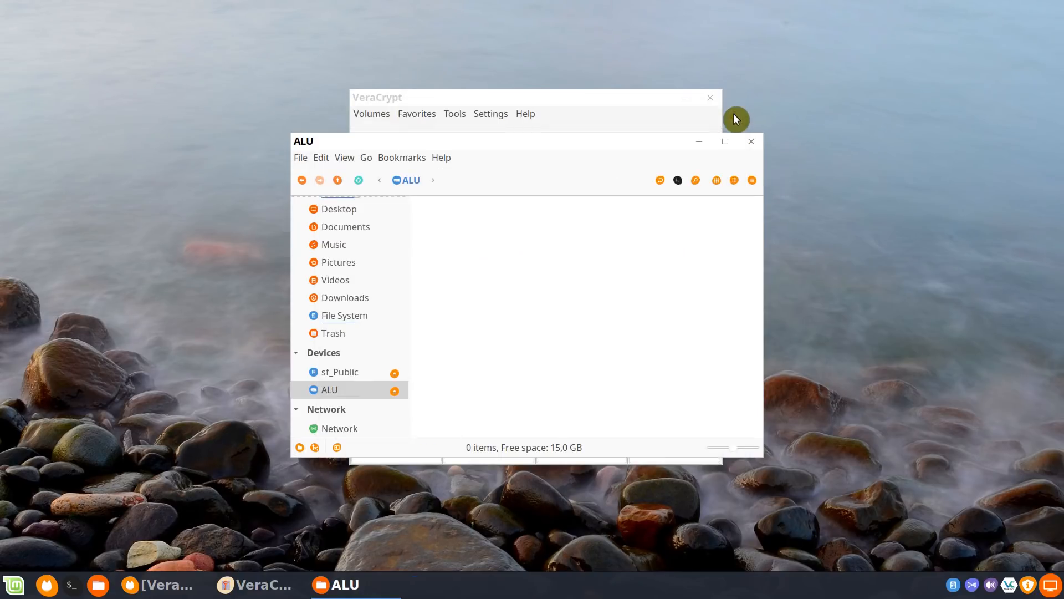
left_click(746, 142)
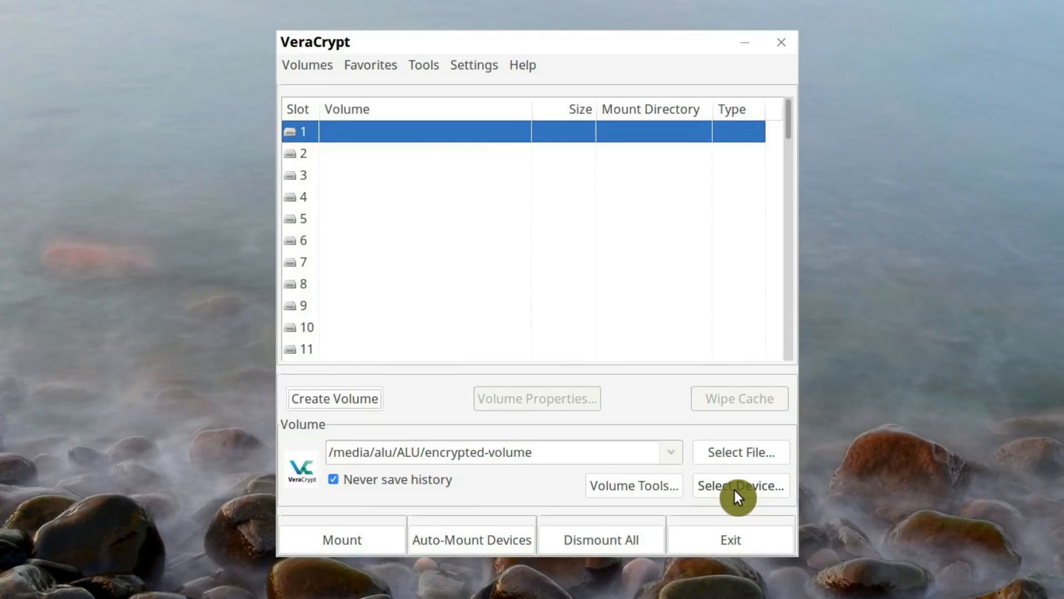
Select the /dev/sdb2 partition in VeraCrypt and mount it in slot 1 with the volume password
left_click(735, 490)
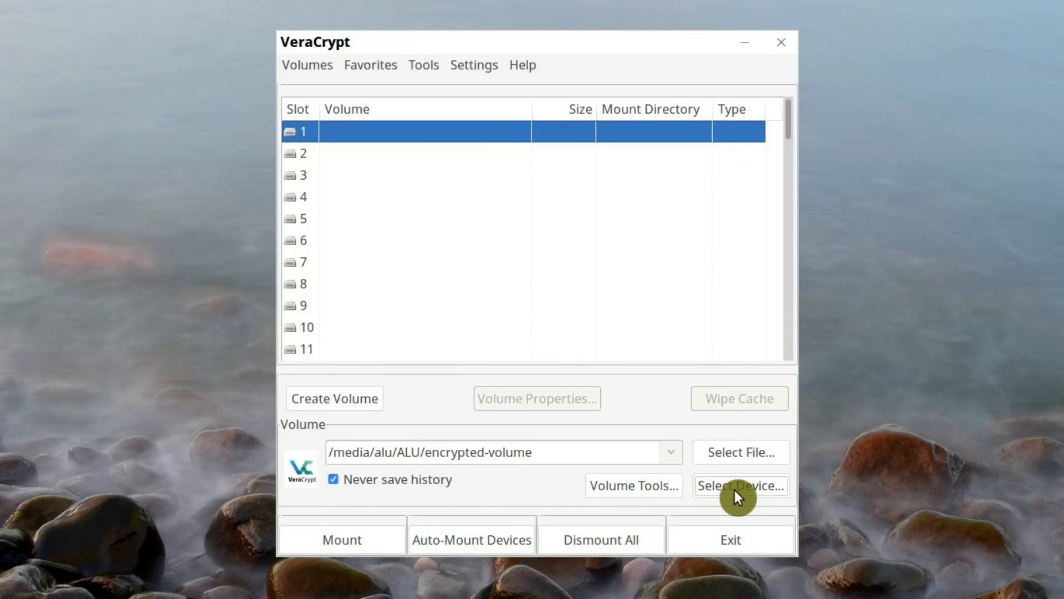
left_click(345, 316)
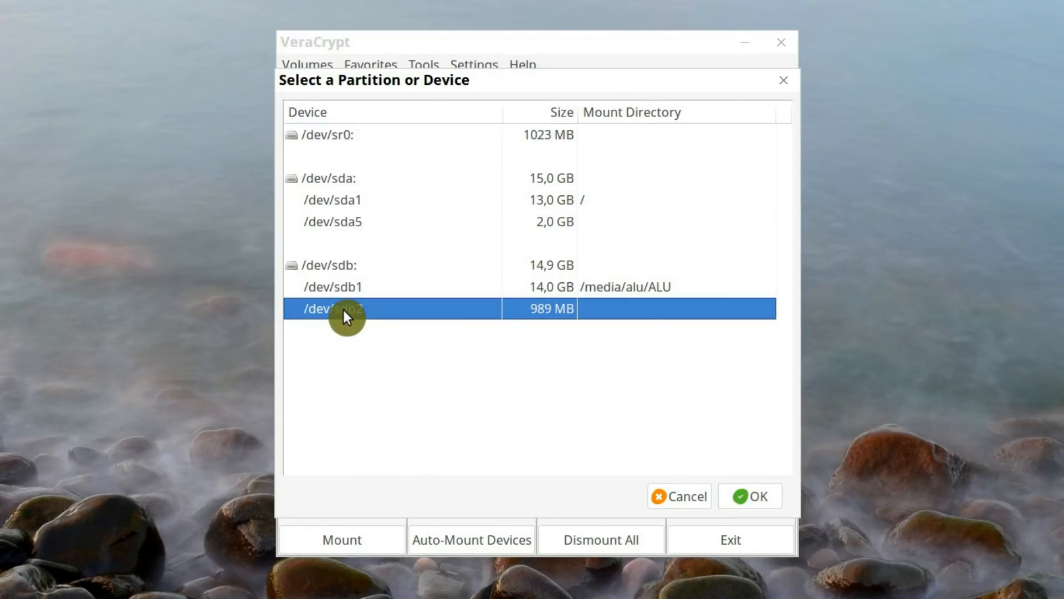
left_click(749, 494)
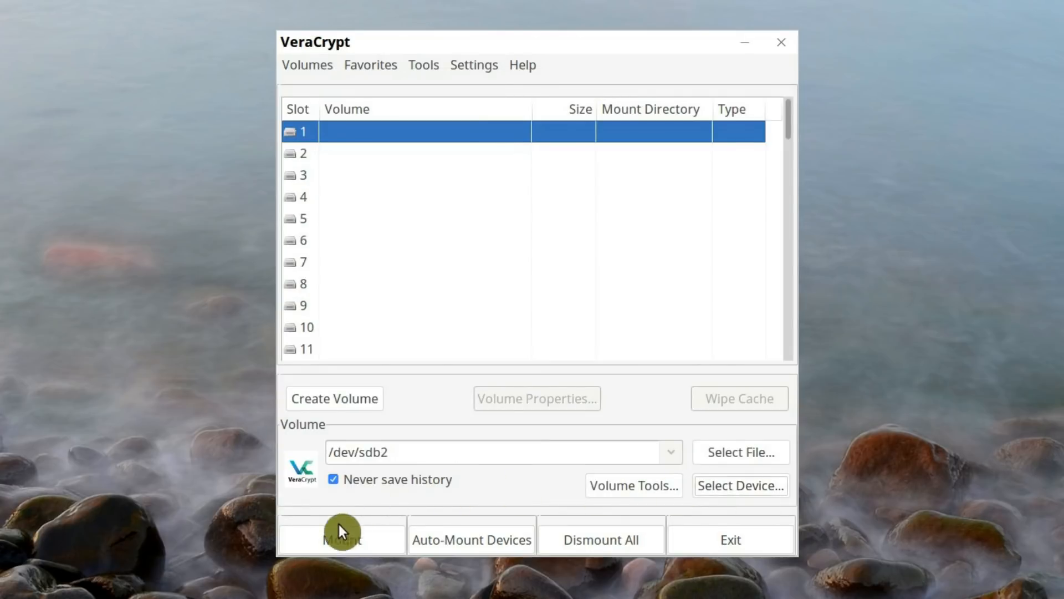
left_click(335, 541)
type("••••")
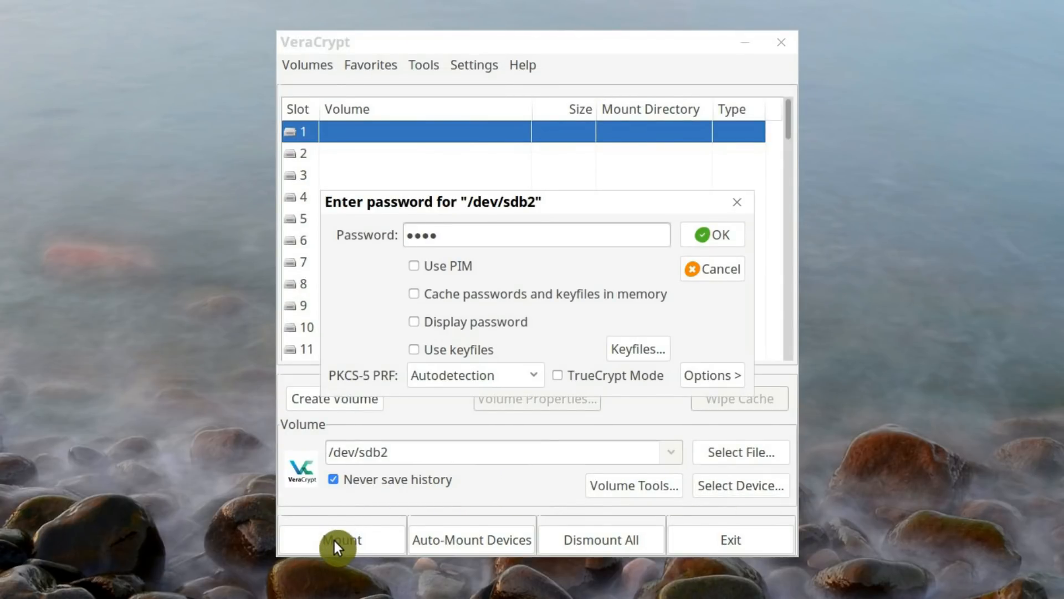
key("Return")
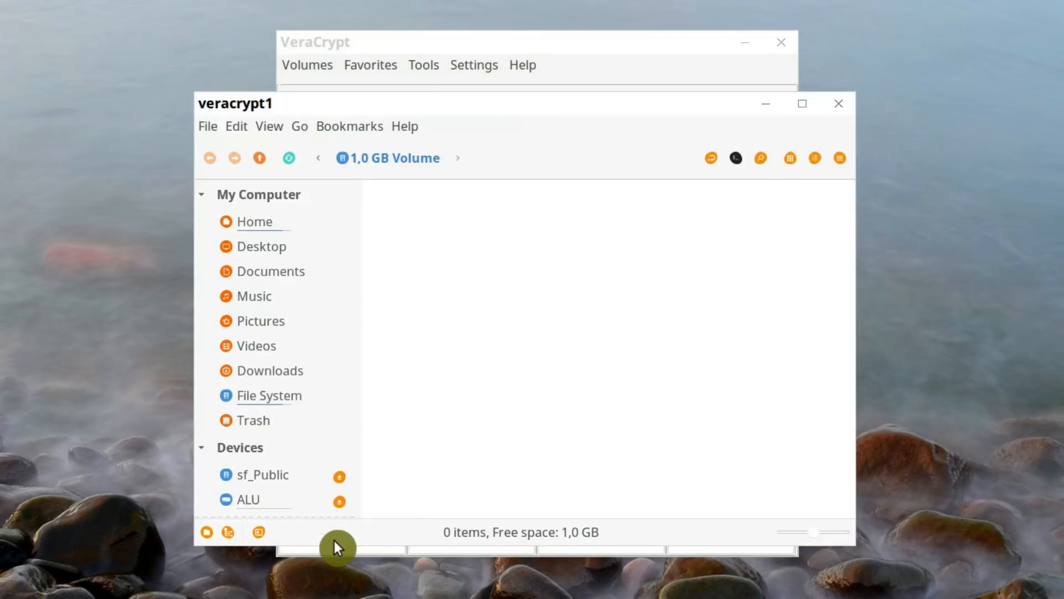
Create an empty document named my-flie.txt in the mounted encrypted volume, close its window, and dismount the volume
right_click(474, 325)
mouse_move(682, 356)
left_click(762, 383)
type("my-flie.txt")
key("Return")
left_click(760, 379)
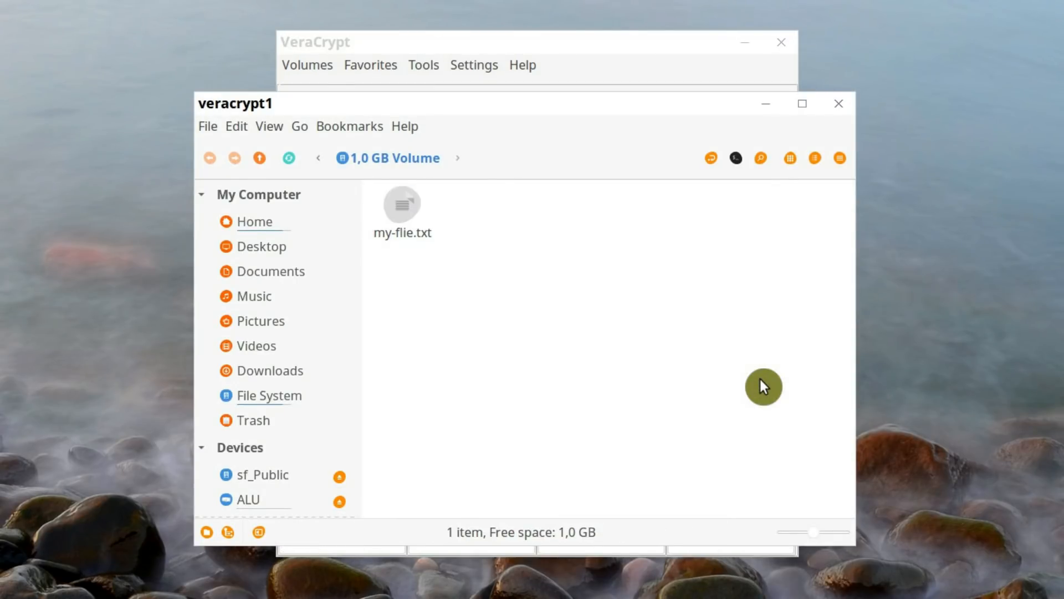
left_click(839, 103)
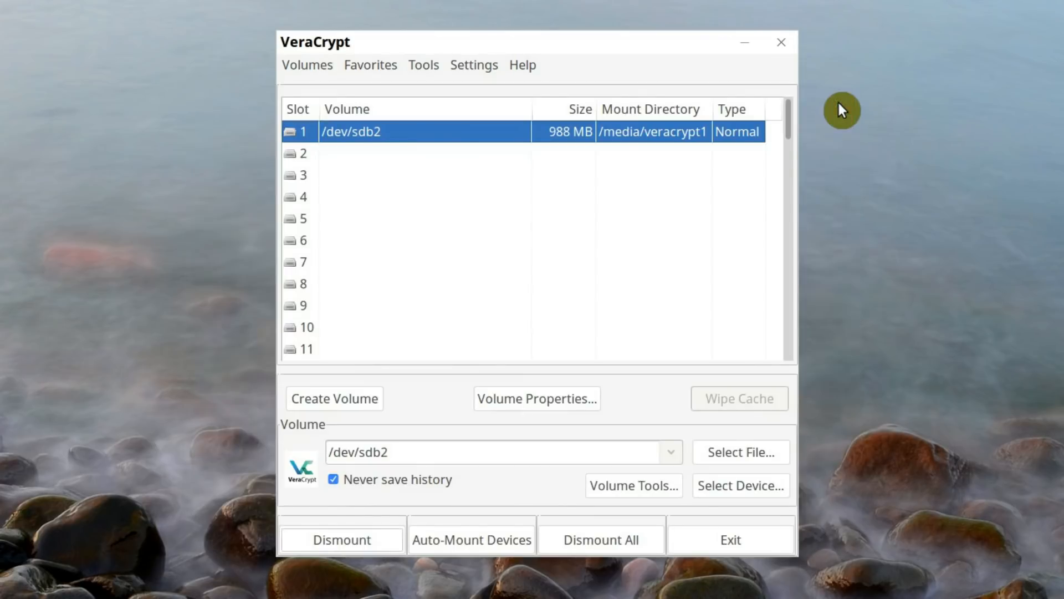
left_click(370, 537)
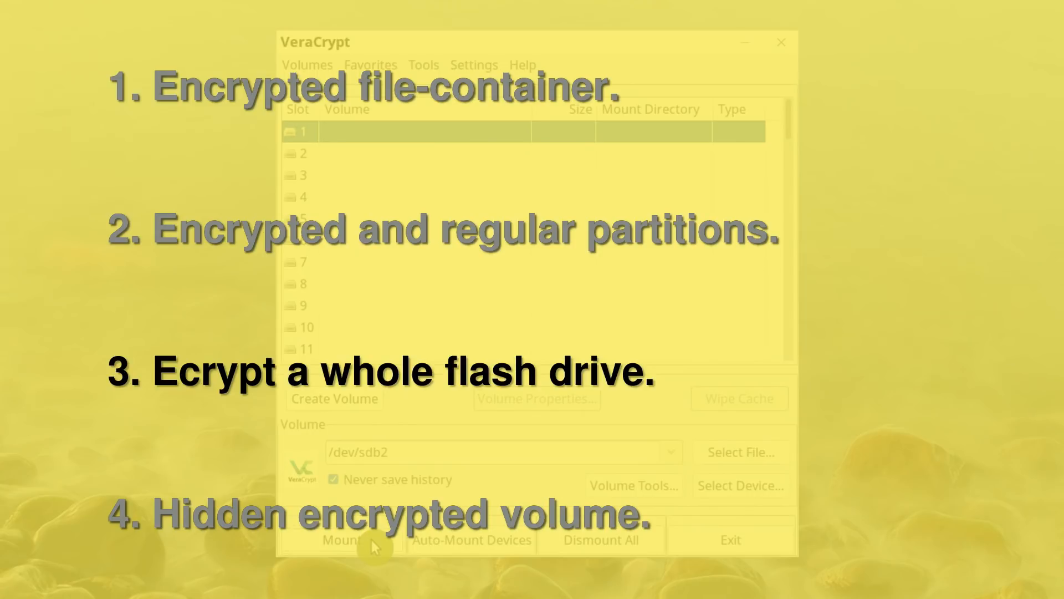
Review the Samsung Flash Drive's partitions in the Disks utility, close it, and minimize VeraCrypt
left_click(9, 590)
type("disks")
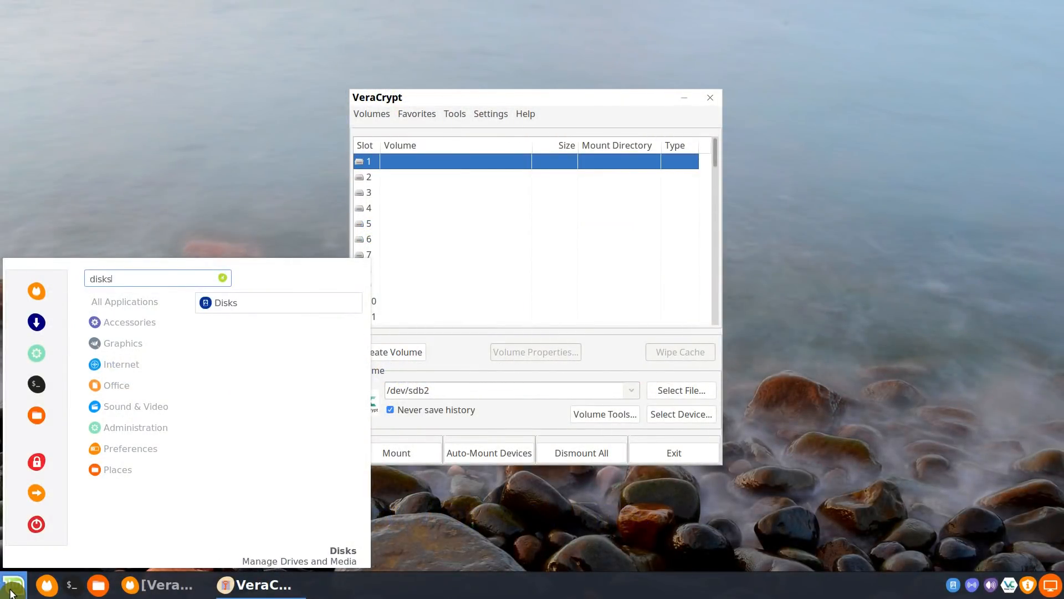
key("Return")
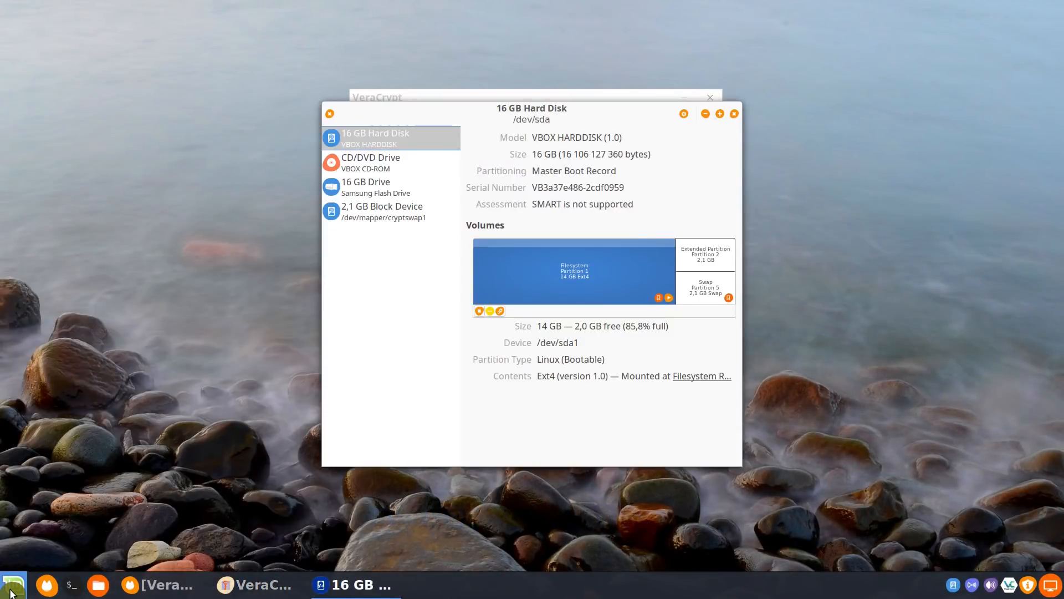
left_click(387, 192)
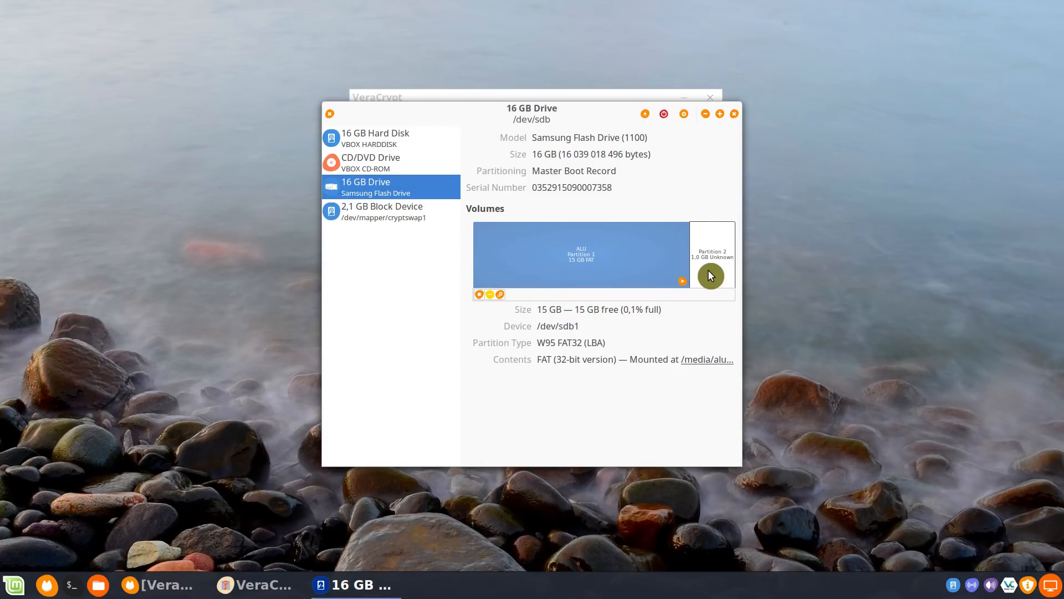
left_click(736, 115)
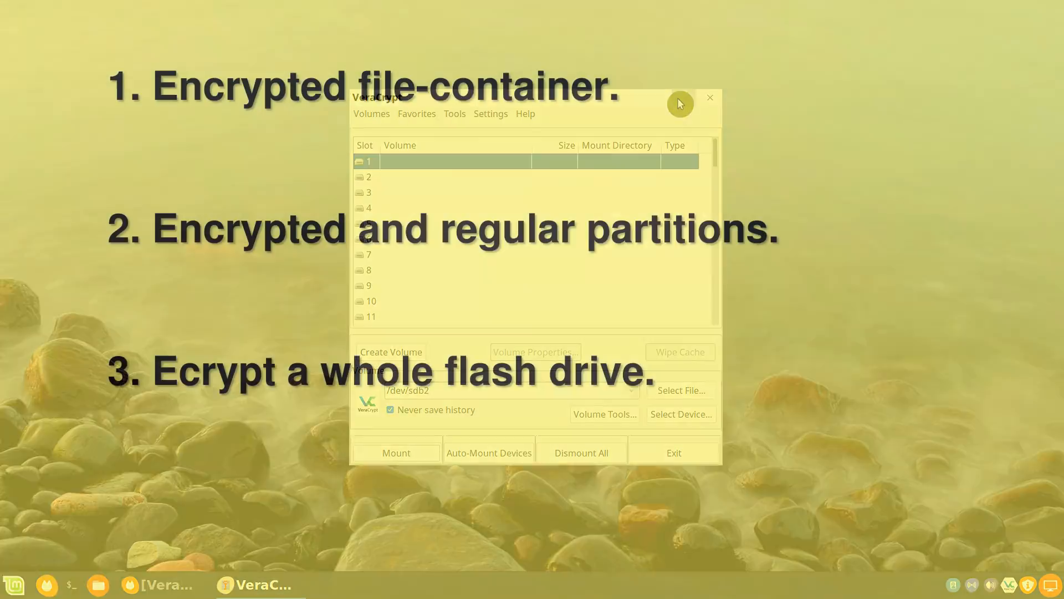
left_click(678, 98)
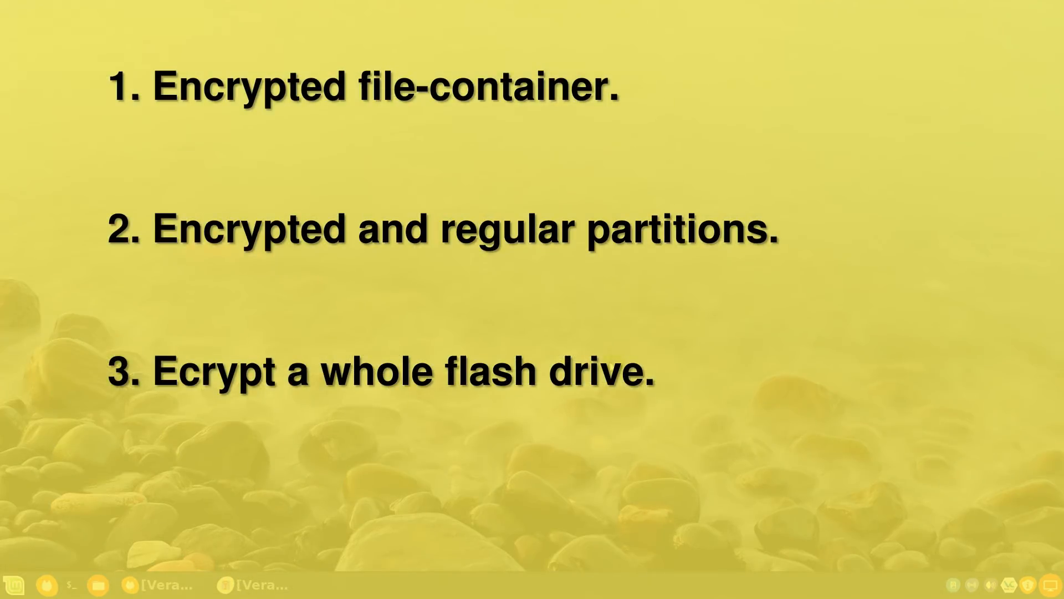